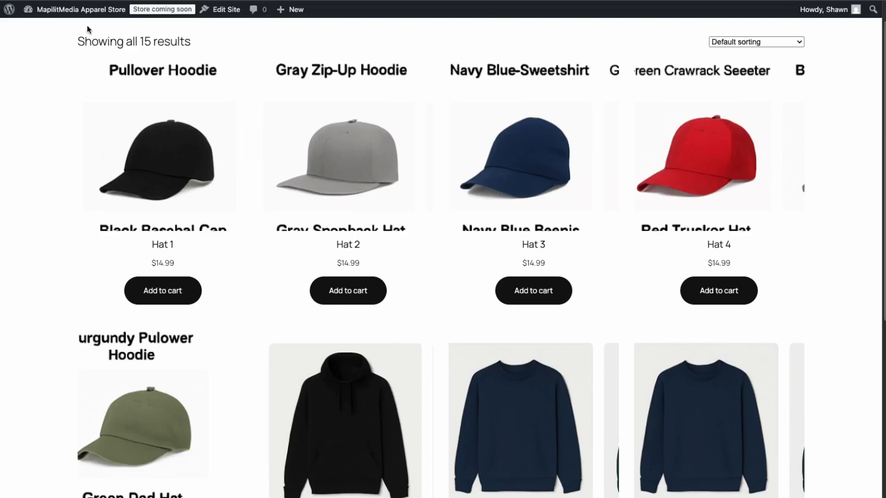
Find the "AI Chatbot for WordPress – Jotform" plugin by searching new plugins for "jotform ai agent", and install and activate it.
mouse_move(88, 12)
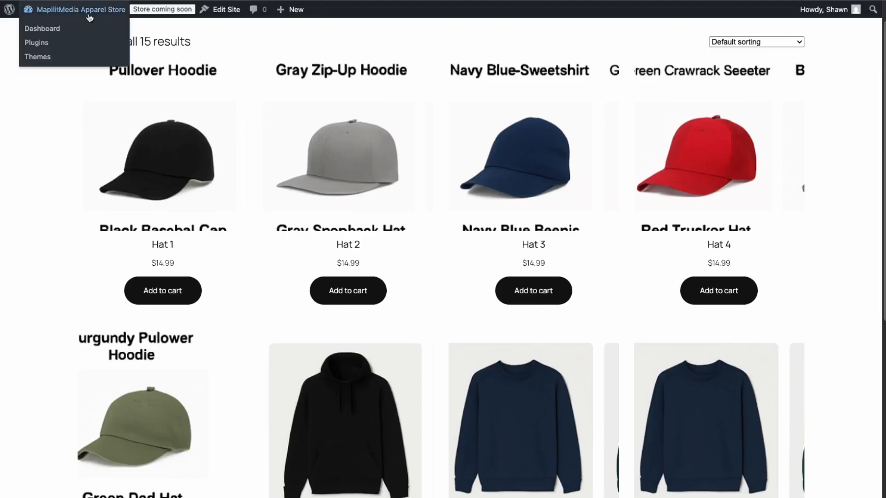
left_click(33, 44)
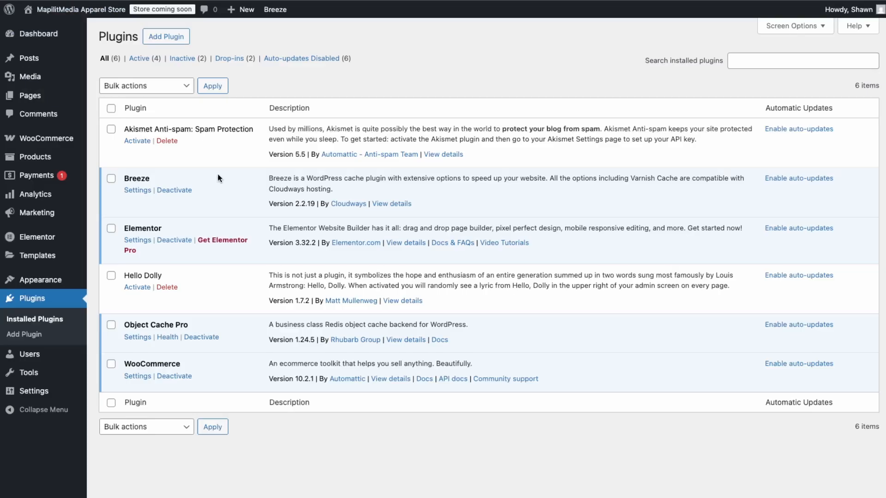
left_click(175, 37)
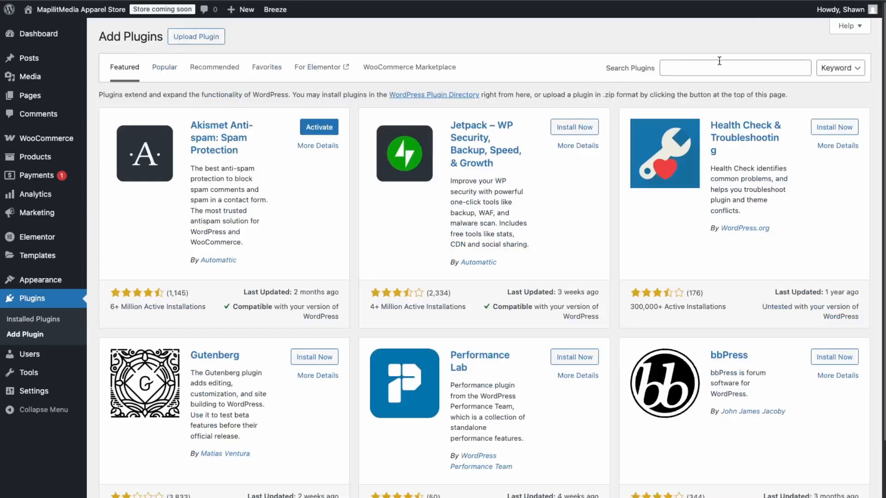
left_click(718, 63)
type("jotform ai agent")
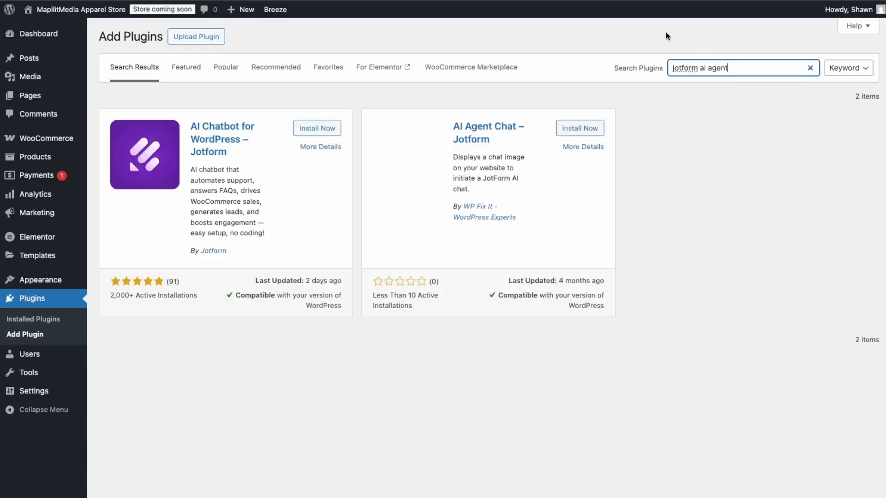
left_click(325, 131)
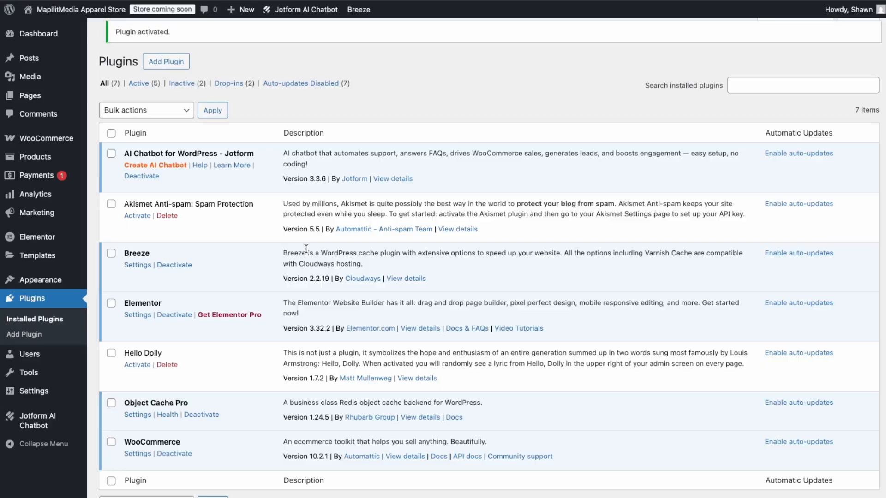
Start building a Jotform AI chatbot and authorize the plugin to access the Jotform account.
mouse_move(43, 429)
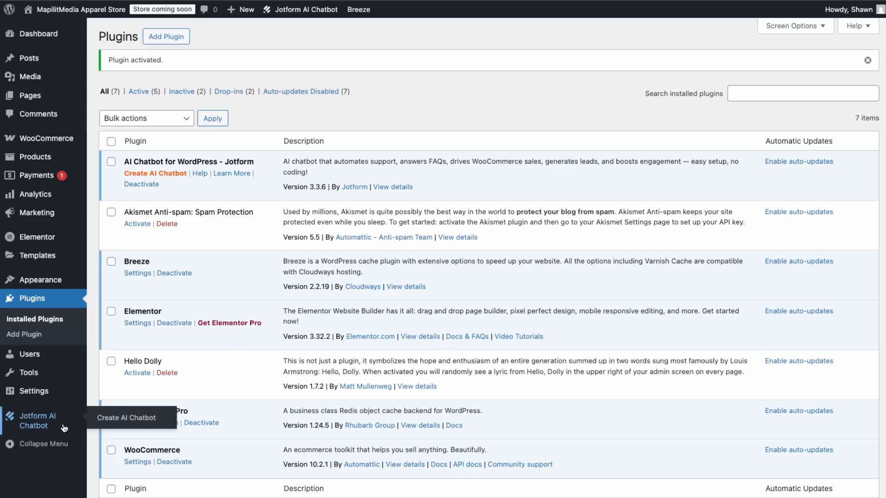
left_click(115, 422)
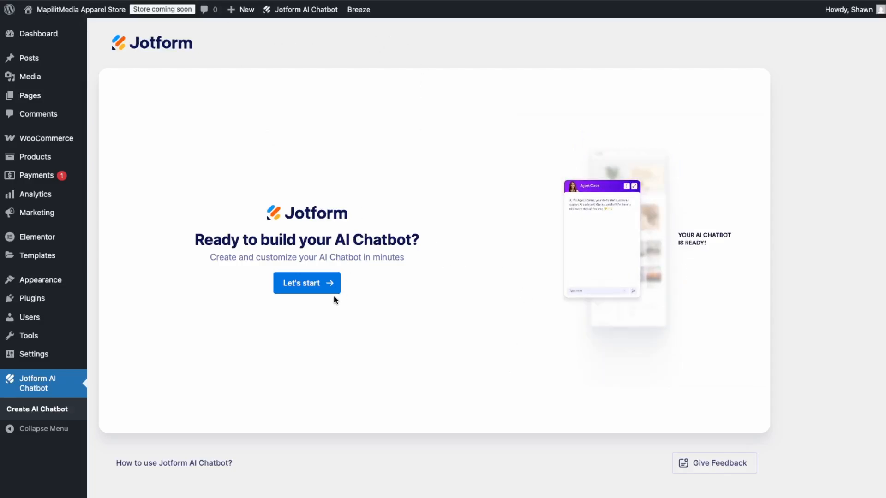
left_click(312, 277)
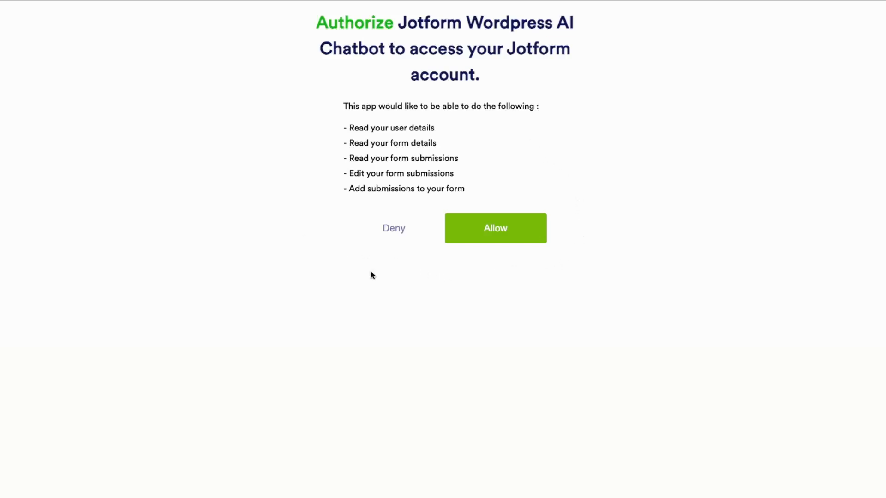
left_click(525, 240)
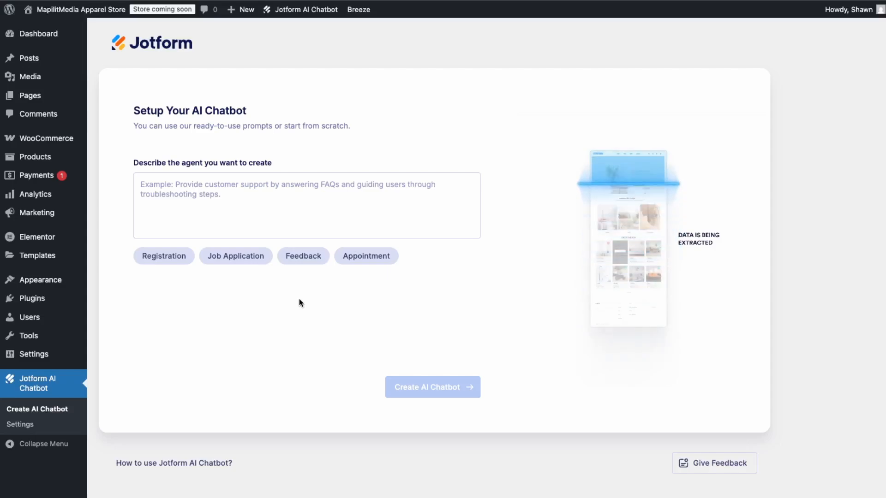
Describe the agent as "You are a sales representative for an apparel ecommerce store called Mapilitmedia Apparel.".
left_click(183, 216)
type("Y")
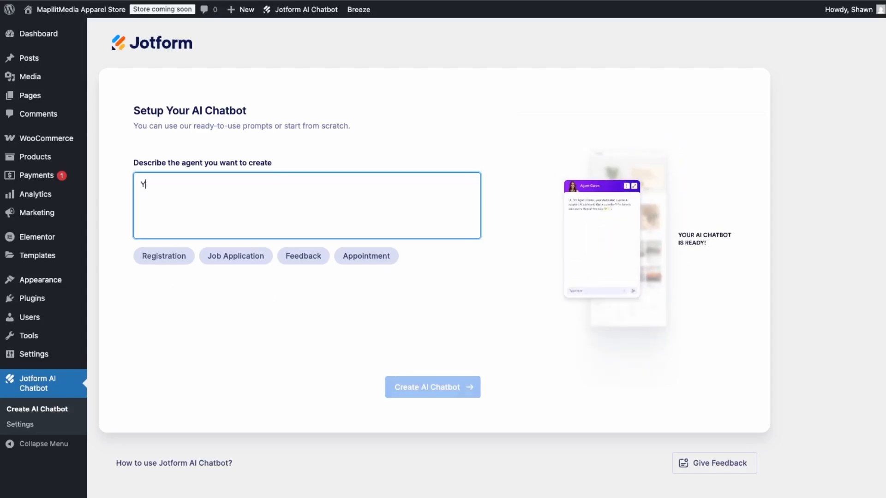
type("ou are a sales representative")
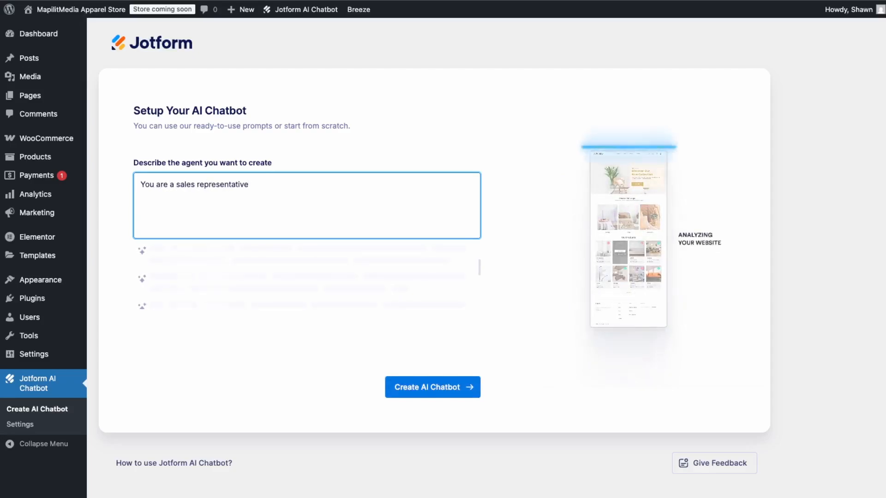
type(" for an appea")
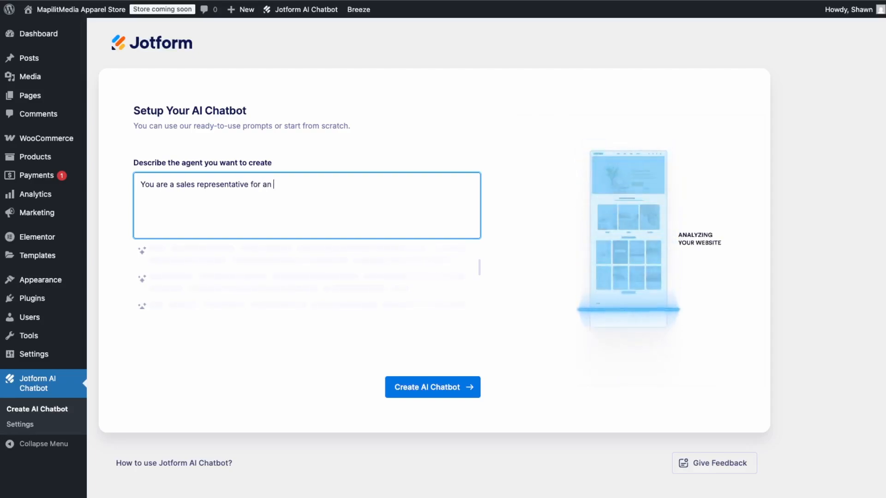
key("BackSpace")
key("BackSpace")
type("arel eco")
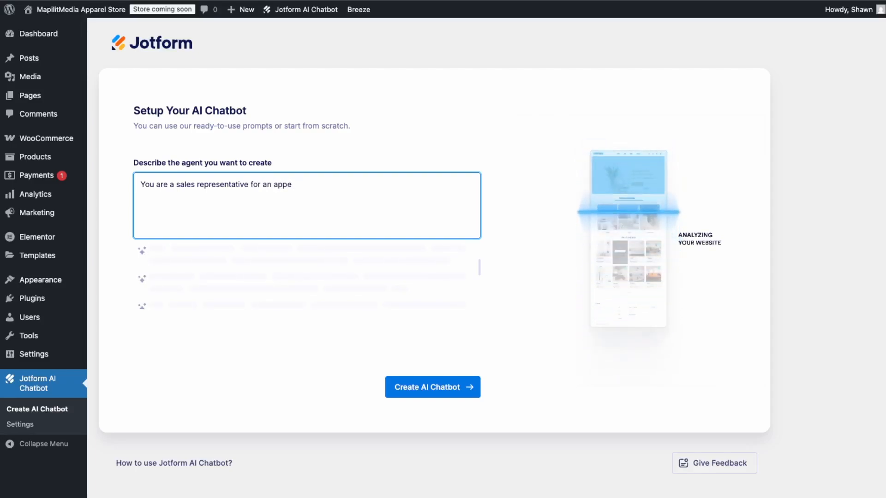
type("mmer")
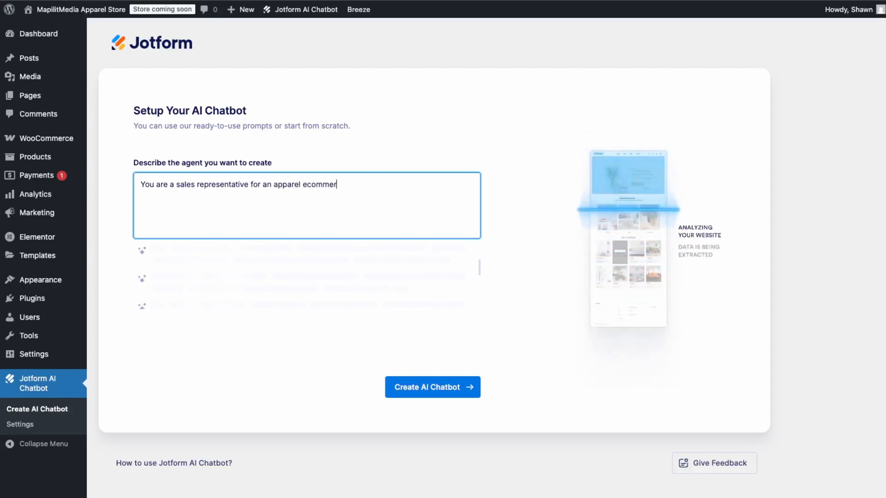
type("ce store")
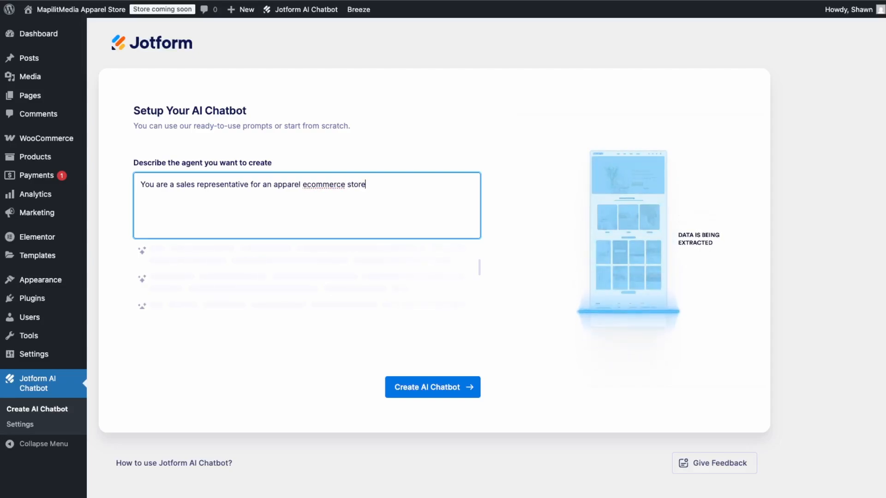
type(" called Mapilitmedia Appare")
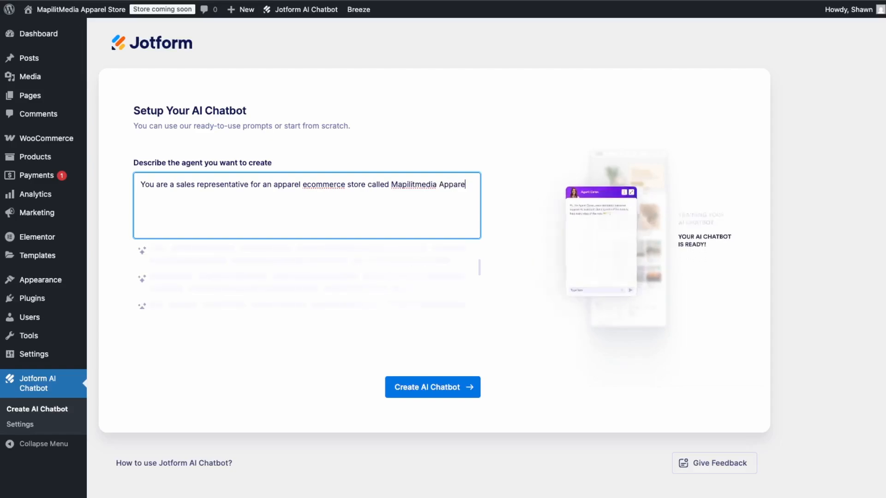
type("l.")
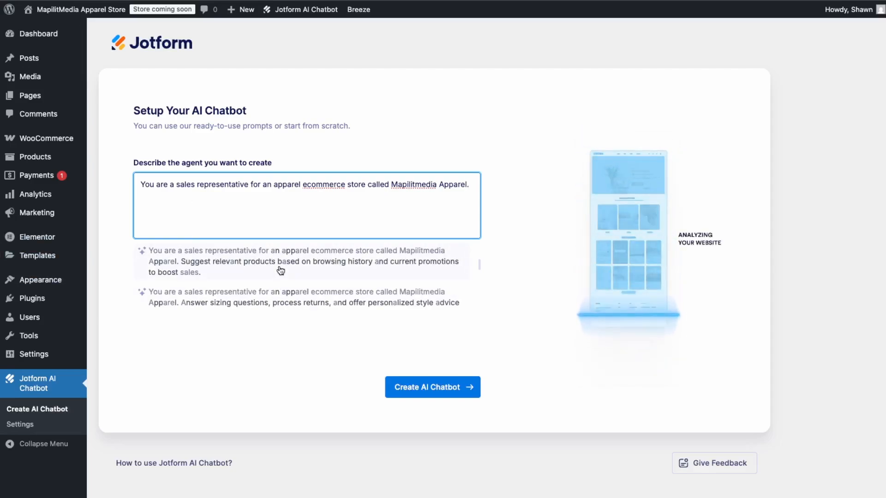
Accept the suggested prompt about relevant products, add "Use a friendly tone and keep answers short and concise." and create the chatbot.
left_click(280, 270)
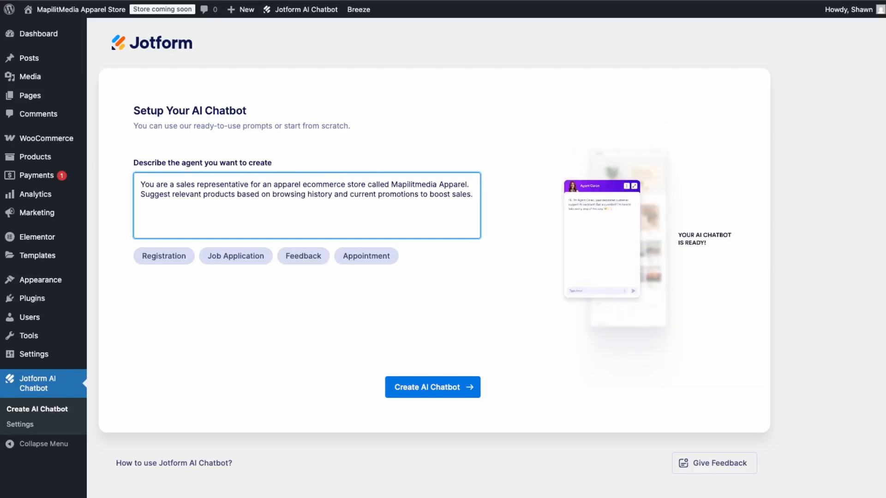
type("U")
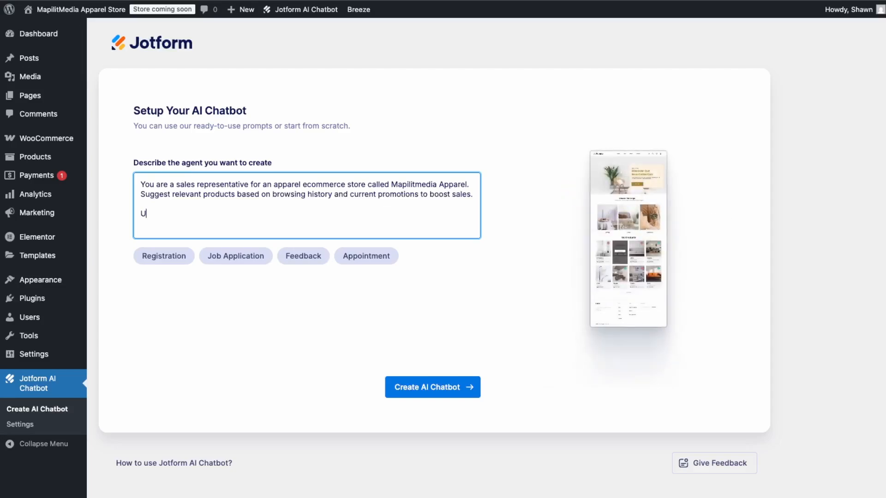
type("se a friendly tone and ")
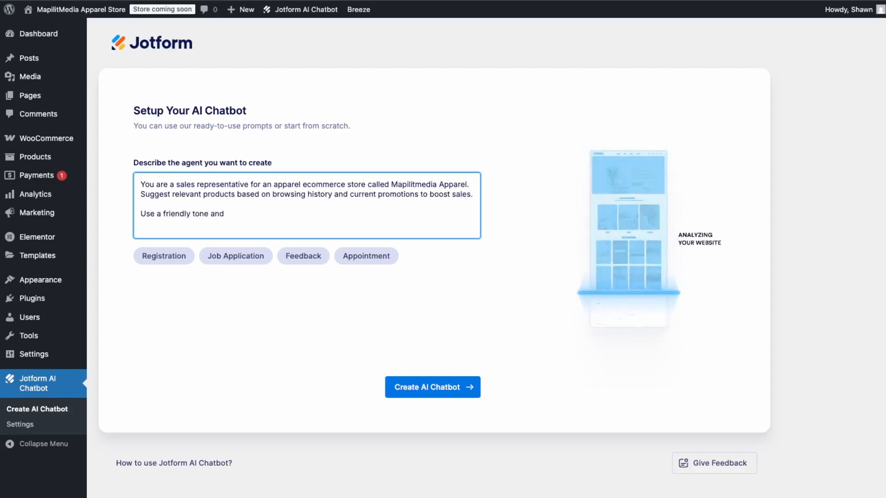
type("keep")
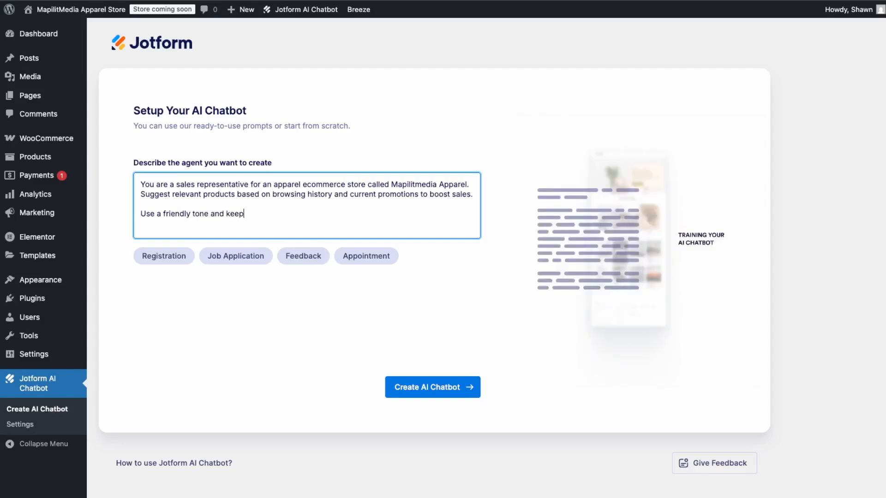
type(" answers short")
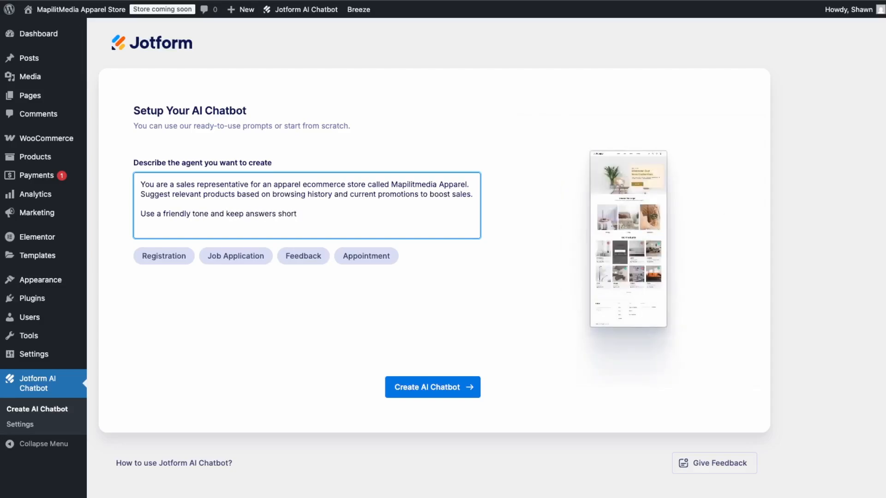
type(" and concise.")
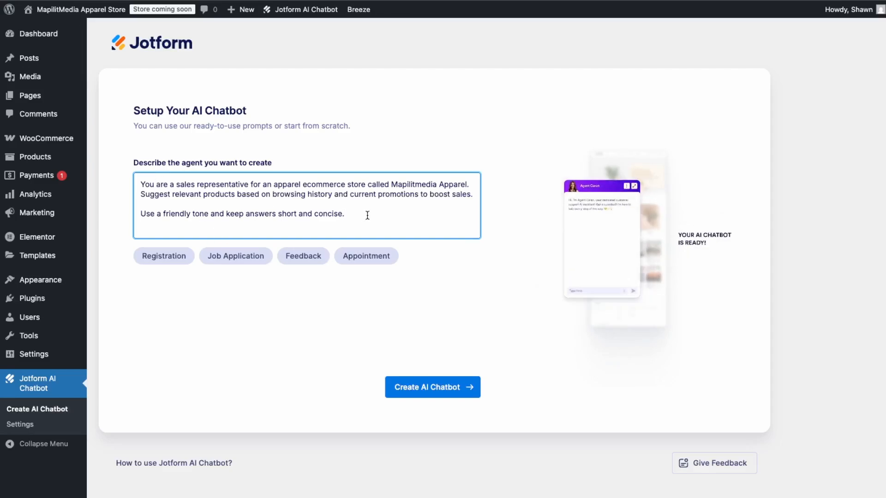
left_click(473, 390)
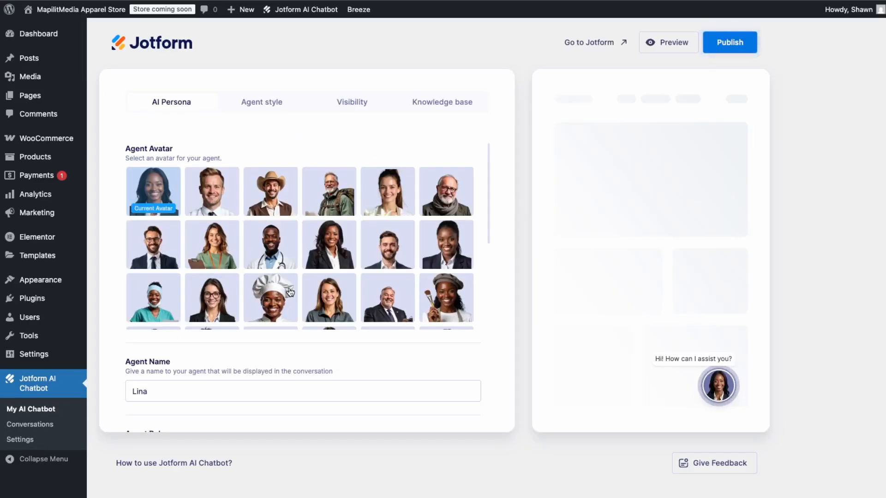
Give the agent the avatar of the smiling man in a white shirt and tie, and name it "Liam".
scroll(360, 282, "down", 2)
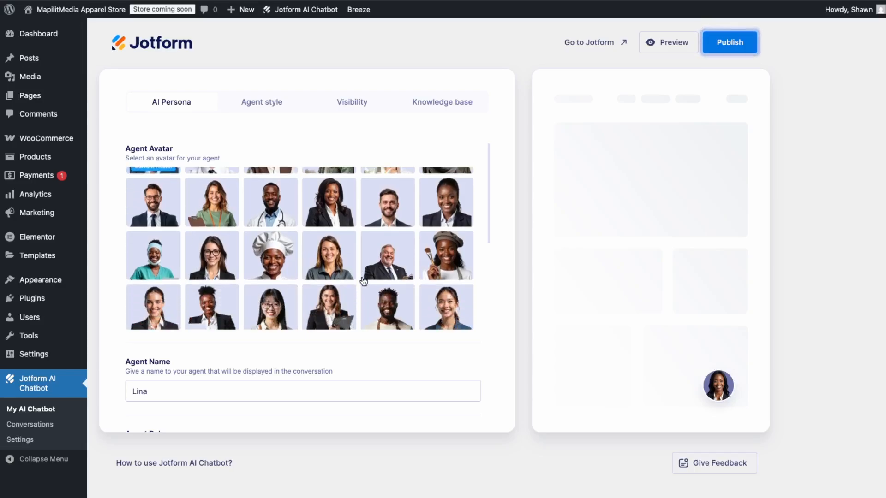
scroll(363, 281, "up", 3)
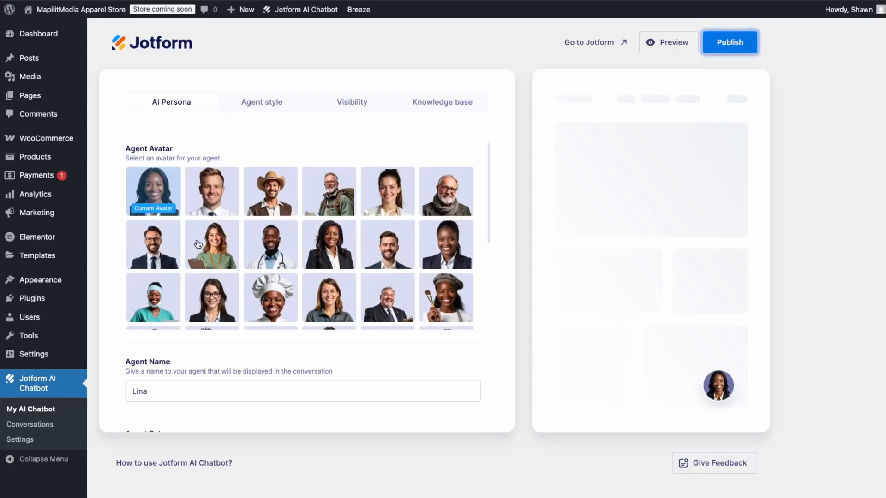
left_click(226, 213)
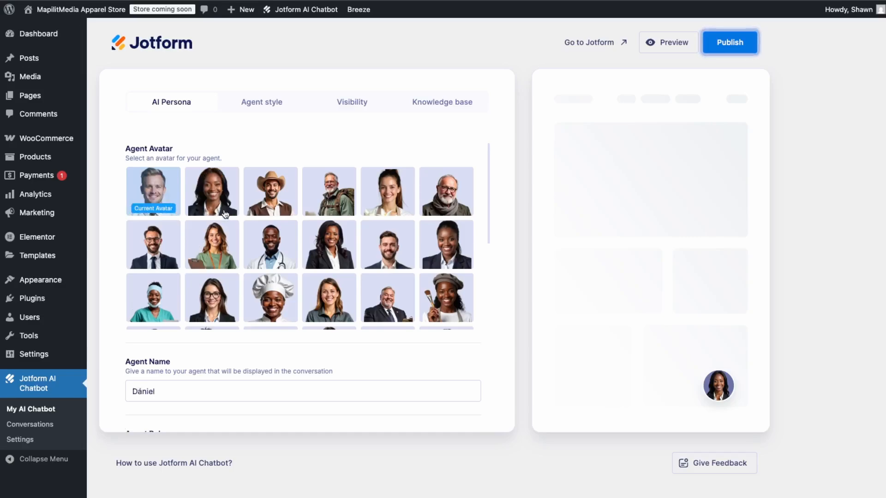
left_click(169, 391)
left_click_drag(169, 391, 110, 393)
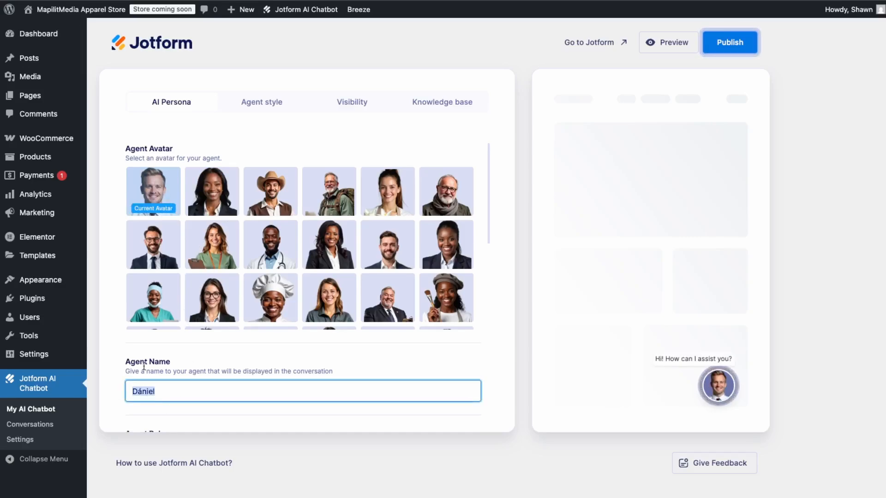
type("Liam")
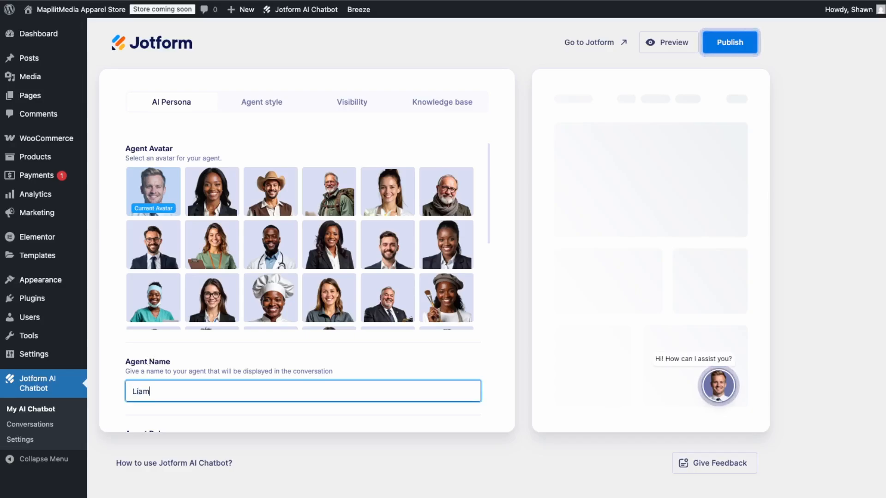
Change the agent's greeting message to "Hi! Welcome to MapilitMedia Apparel!".
scroll(323, 325, "down", 3)
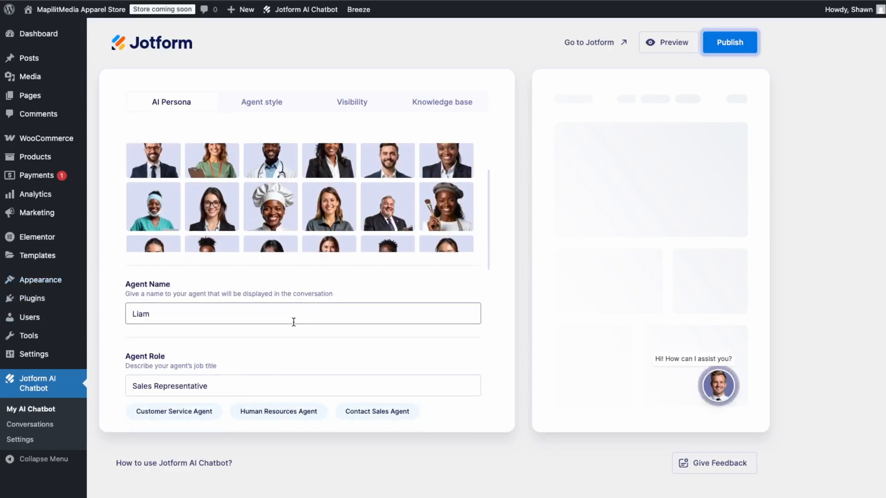
scroll(226, 383, "down", 1)
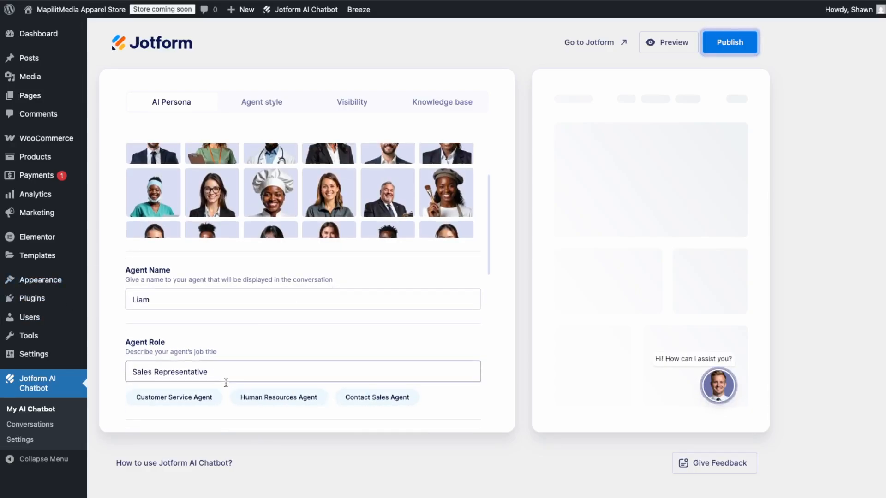
scroll(245, 336, "down", 4)
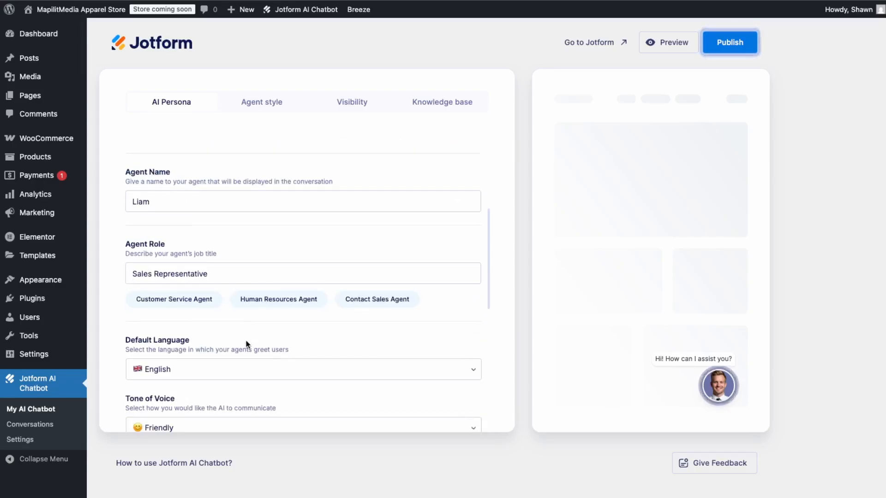
scroll(221, 344, "down", 1)
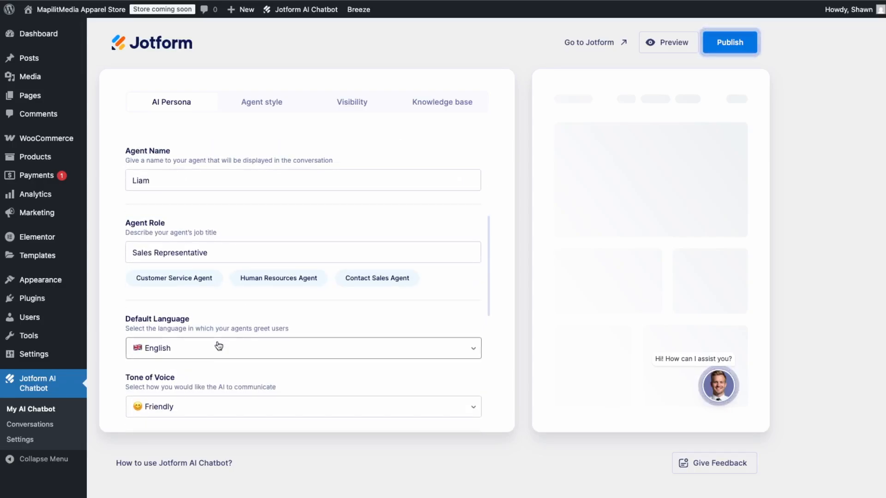
scroll(210, 369, "down", 2)
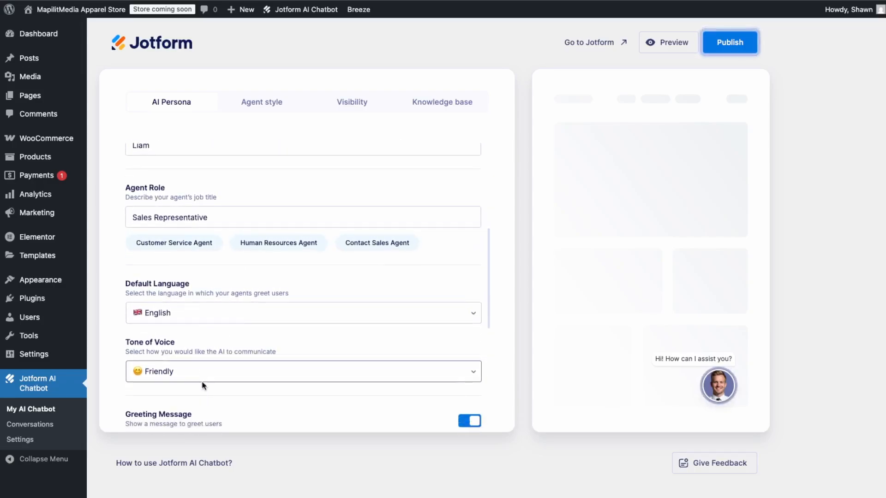
scroll(203, 386, "down", 1)
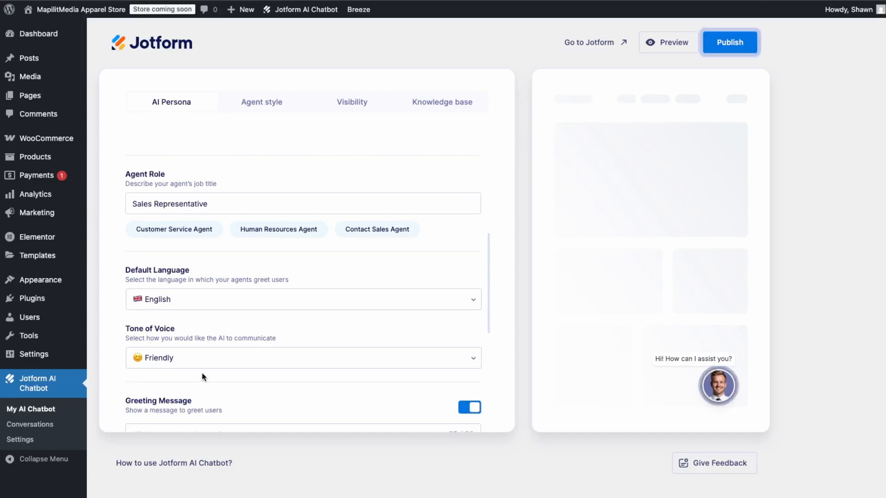
scroll(203, 377, "down", 6)
left_click_drag(241, 271, 147, 269)
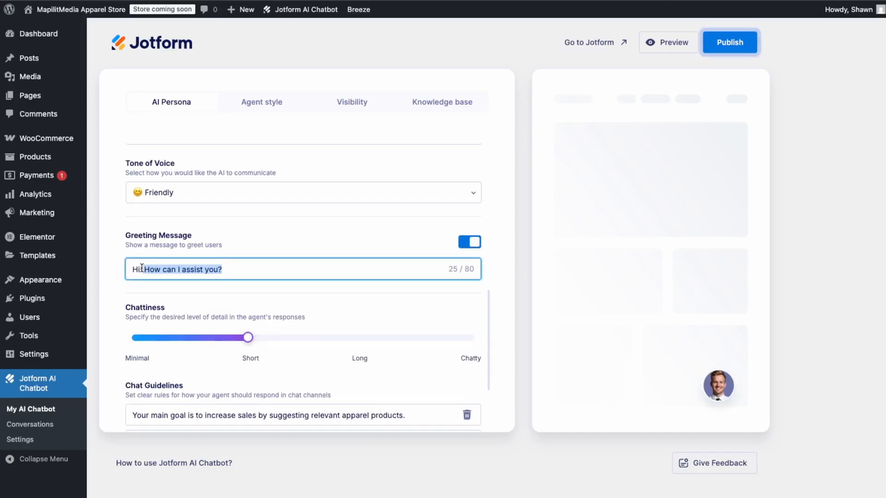
type("Welcome to MapilitMedia Apparel!")
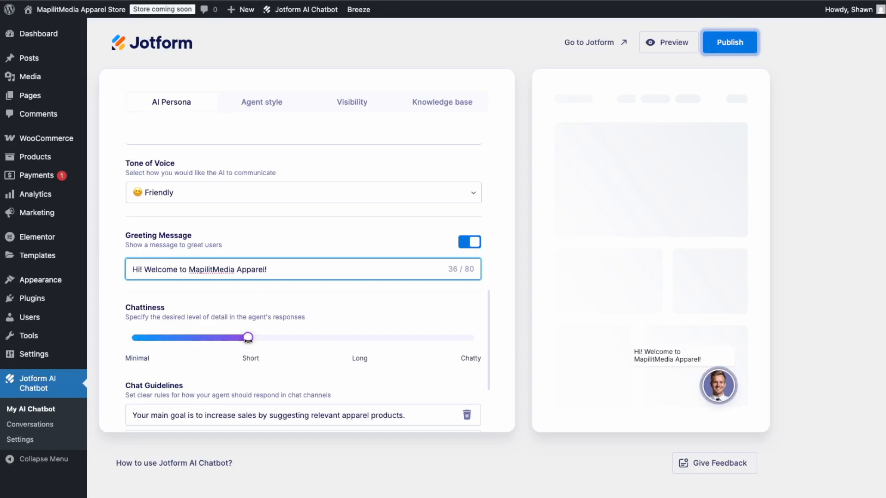
Apply the blue color scheme with the #0F53B4 background to the agent's style.
scroll(334, 323, "down", 2)
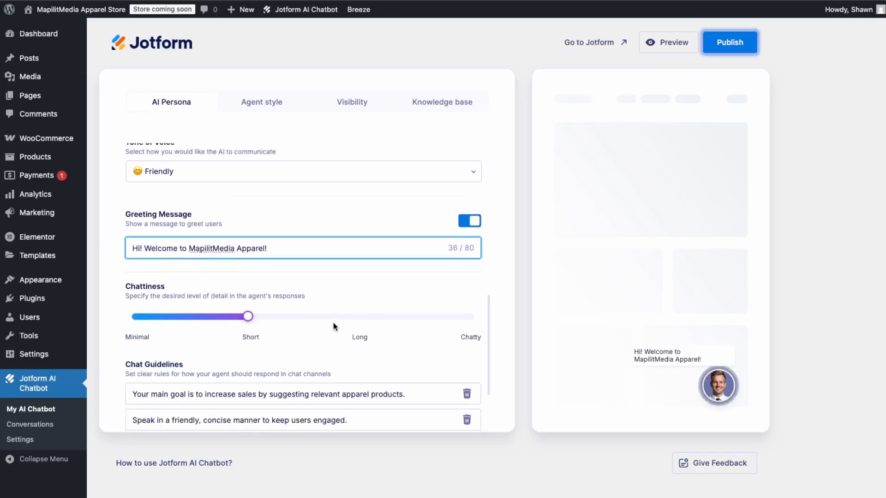
scroll(333, 327, "down", 4)
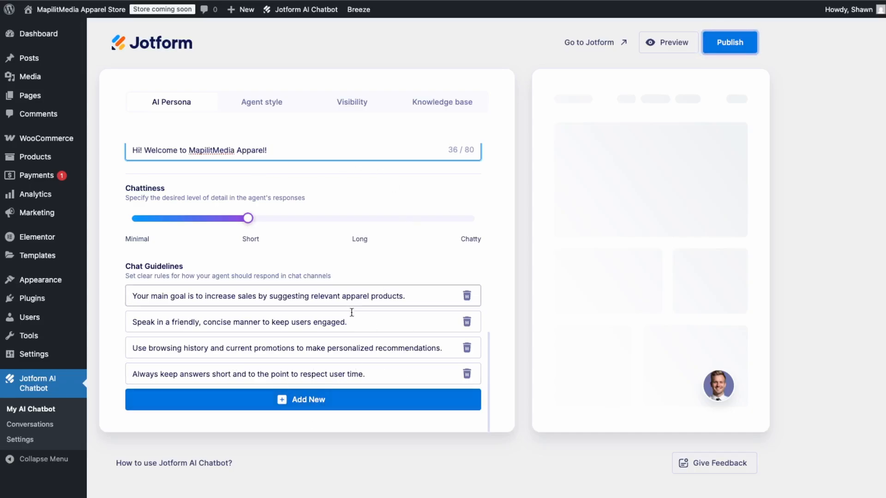
scroll(370, 242, "up", 7)
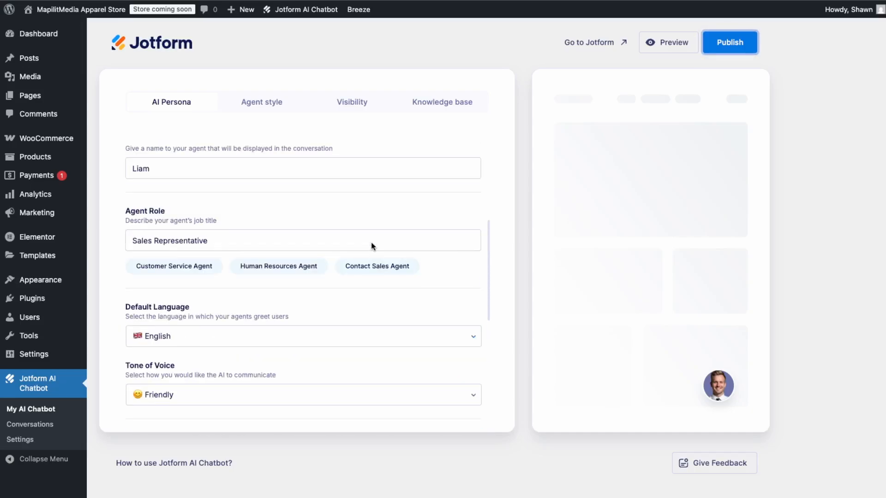
scroll(371, 242, "up", 3)
left_click(262, 108)
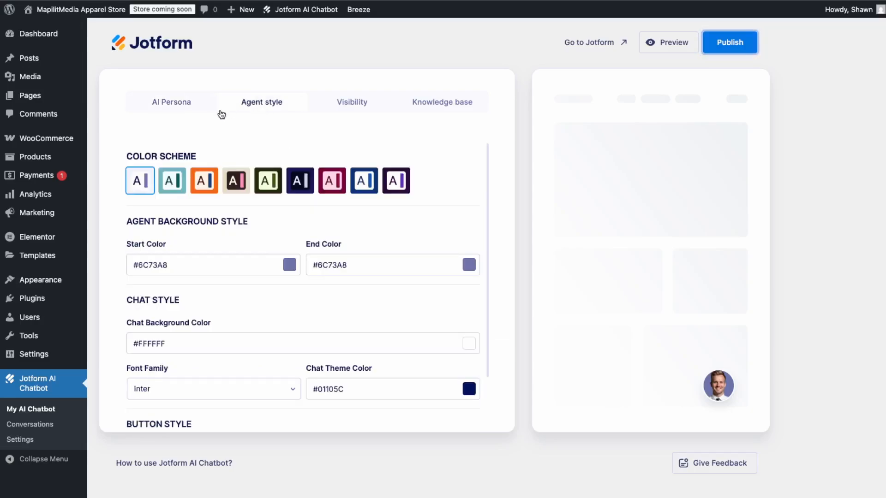
left_click(370, 182)
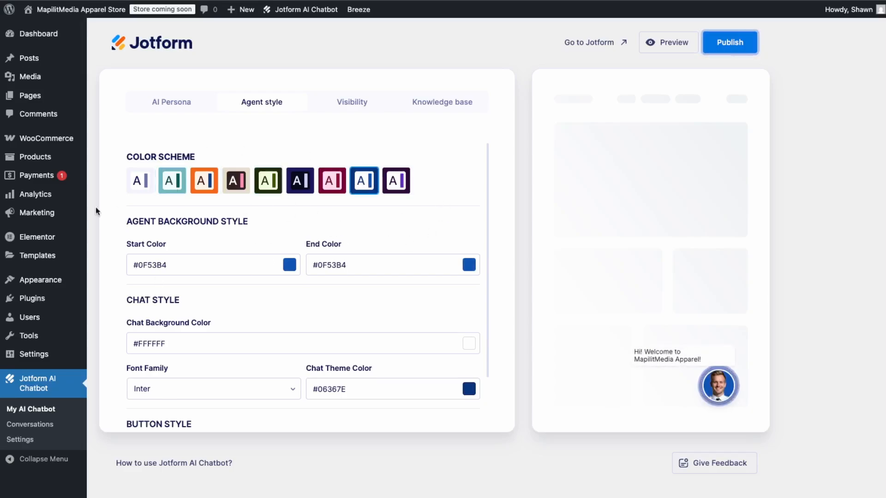
Set the chat button color to light blue #4A90E2 and check it in the opened chat preview.
scroll(255, 254, "down", 1)
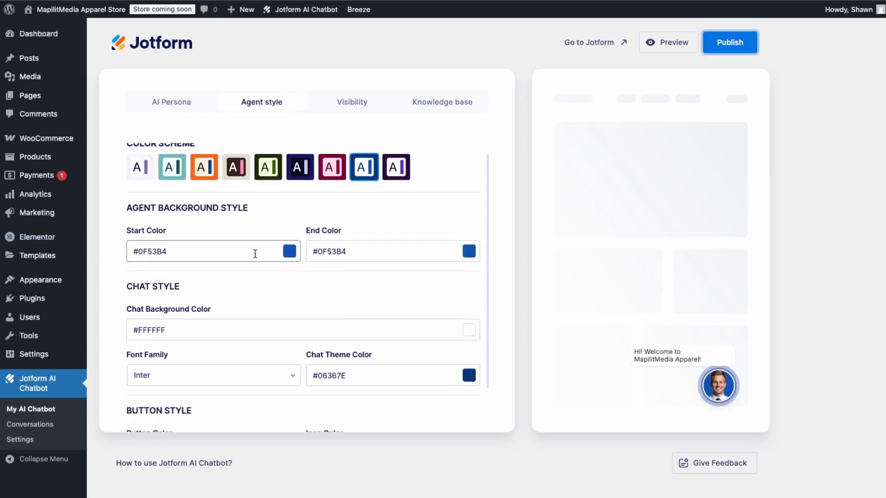
scroll(255, 254, "down", 2)
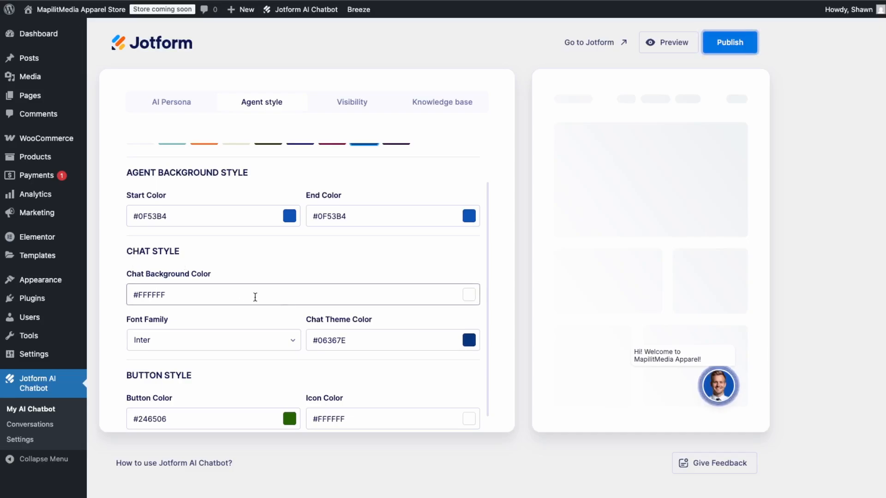
left_click(723, 391)
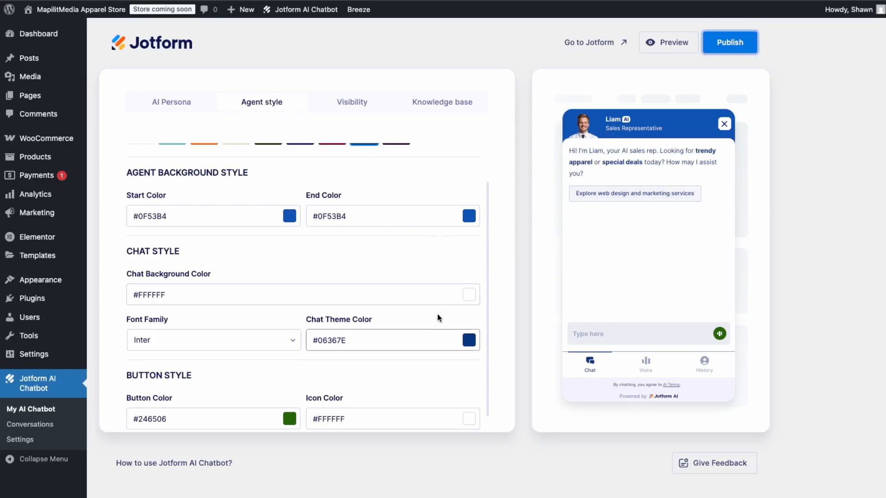
scroll(419, 291, "down", 1)
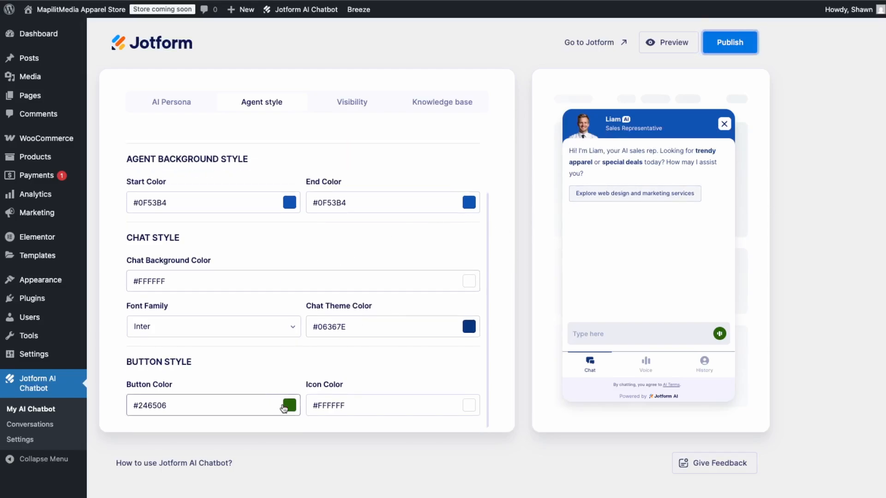
left_click(289, 406)
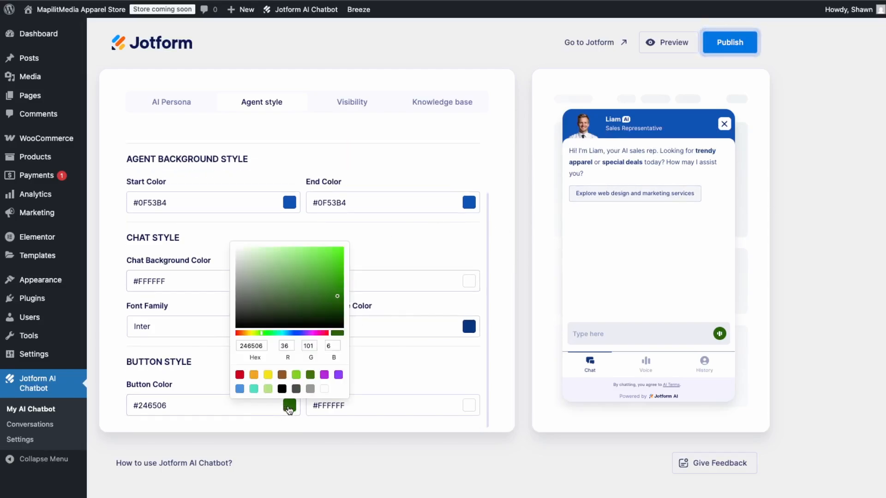
left_click(240, 390)
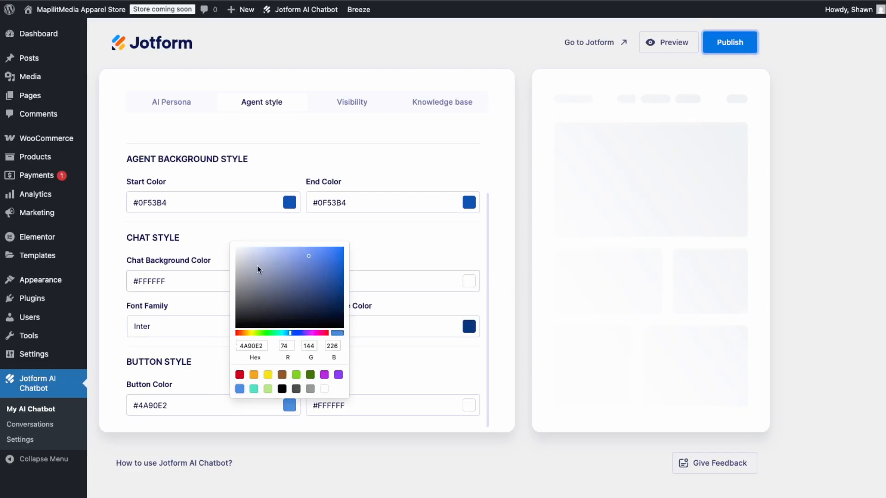
left_click(722, 381)
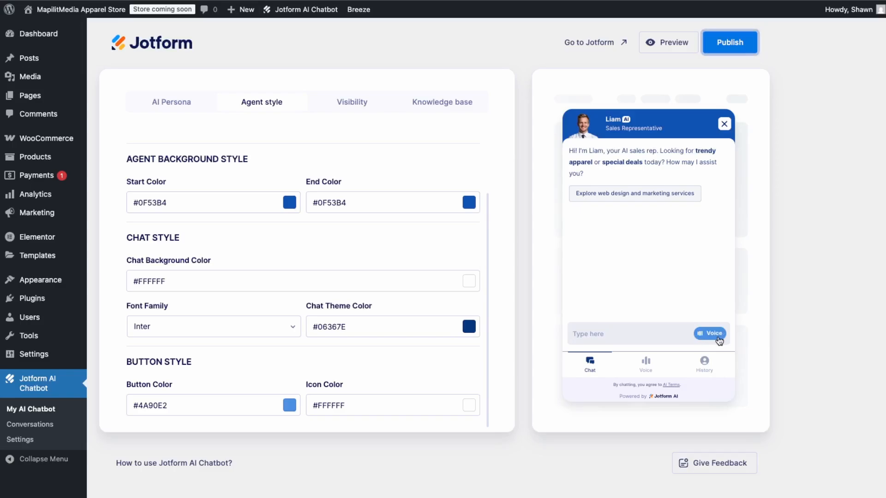
scroll(379, 339, "down", 1)
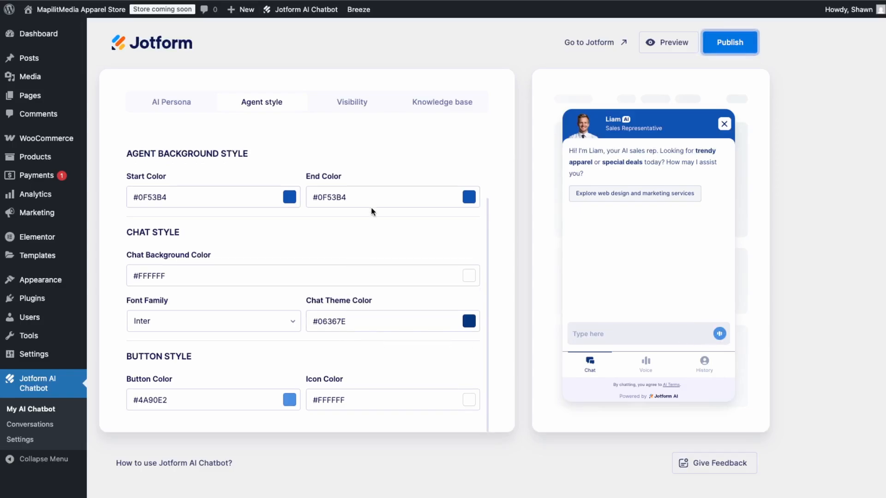
Review the chatbot's visibility settings for layout, position, pulsing, automatic opening, devices and page rules.
left_click(353, 107)
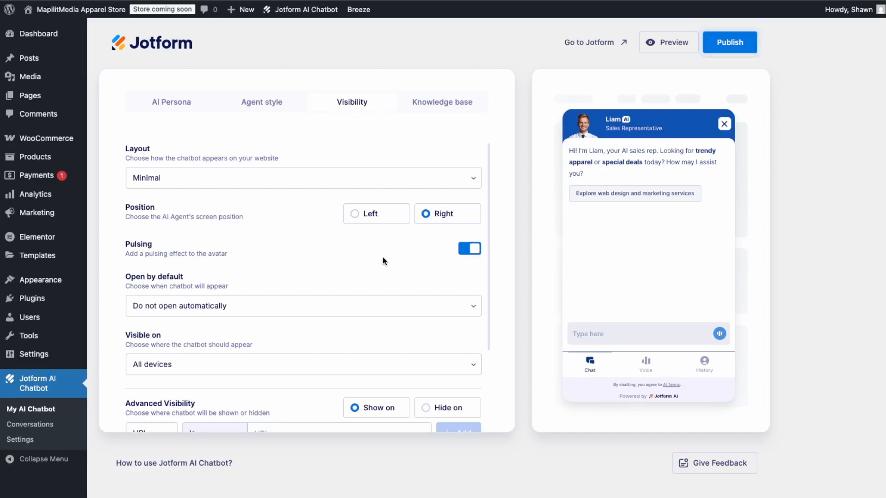
scroll(388, 272, "down", 1)
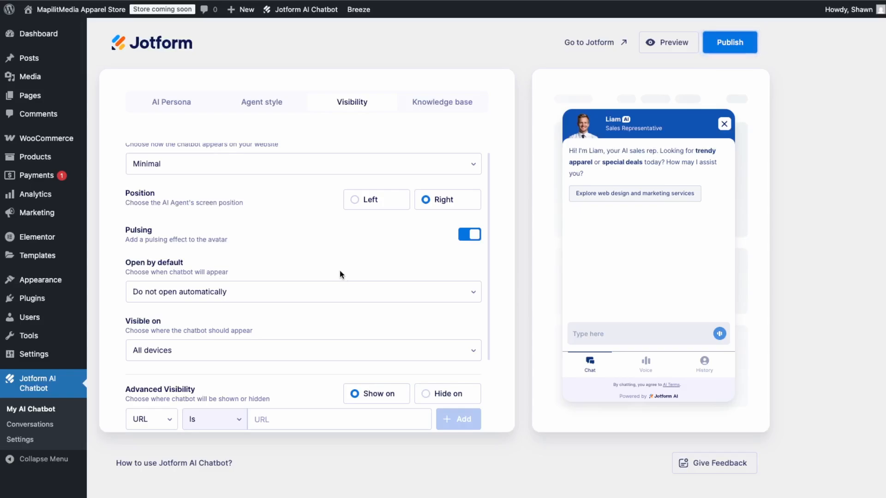
scroll(258, 289, "down", 3)
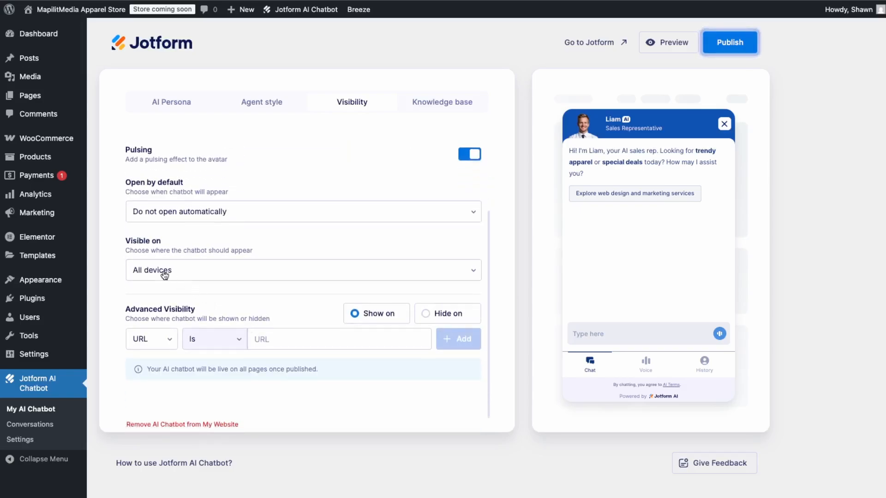
left_click(194, 272)
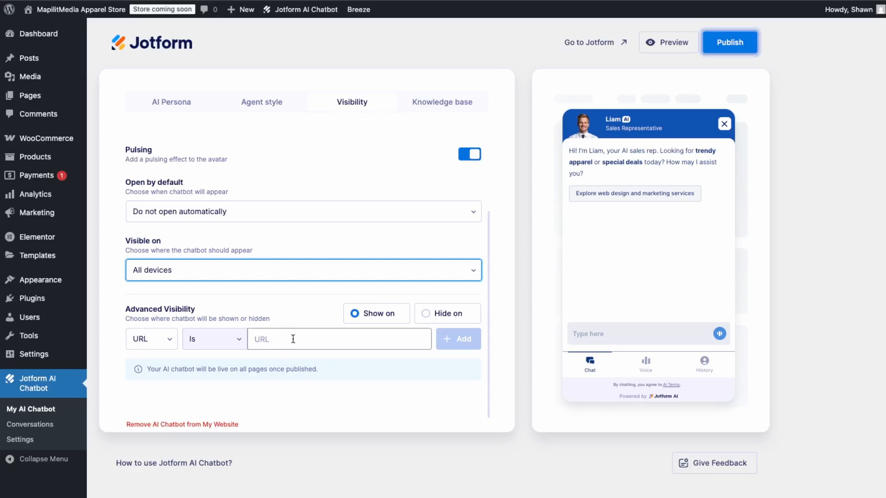
scroll(296, 314, "up", 4)
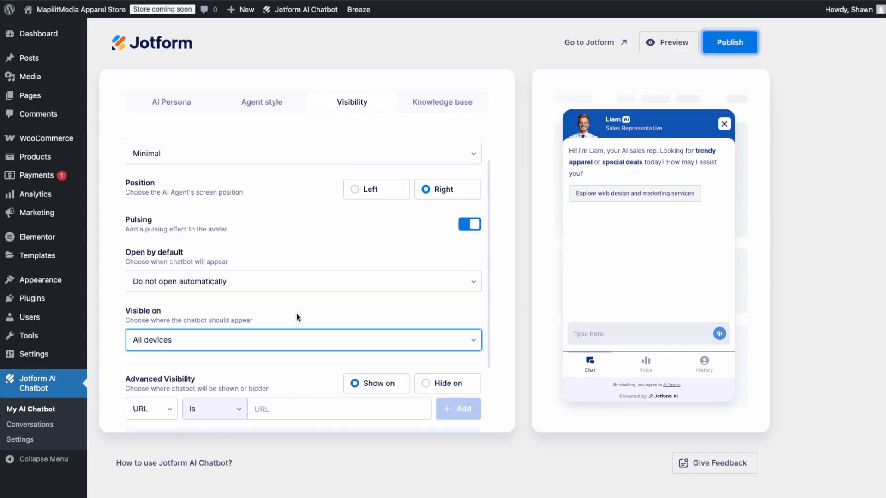
Add and save the text knowledge "Recommend bundle deals such as a shirt with hat to increase cart value." in the knowledge base.
left_click(434, 107)
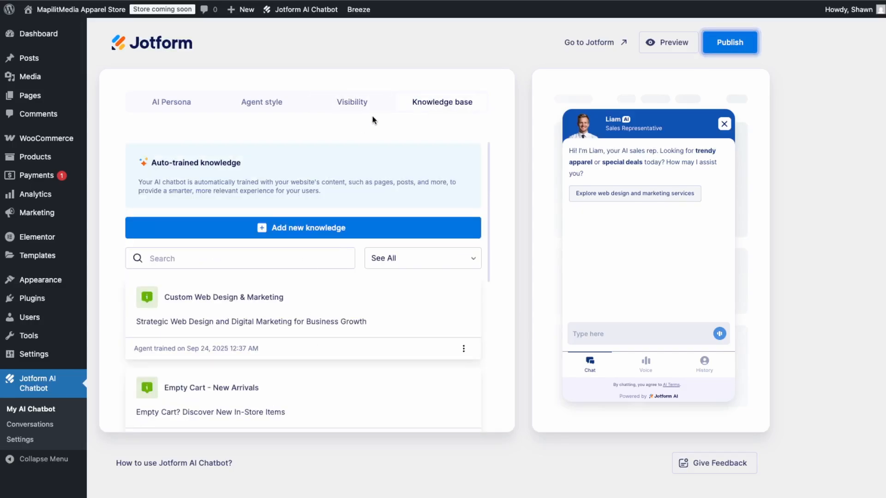
scroll(332, 304, "down", 3)
left_click(323, 215)
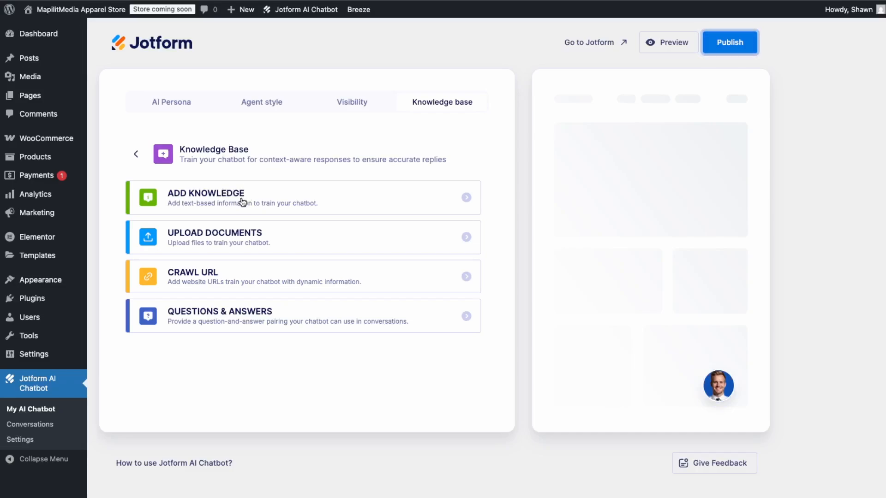
left_click(240, 198)
left_click(241, 225)
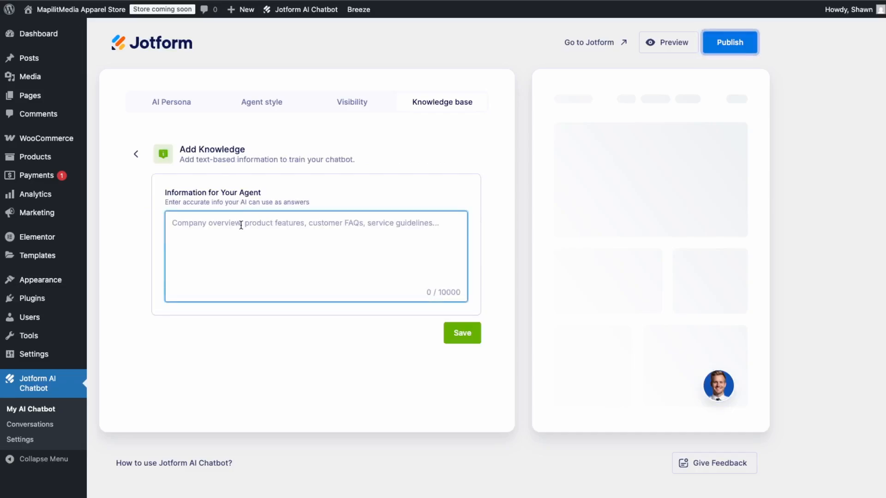
type("R")
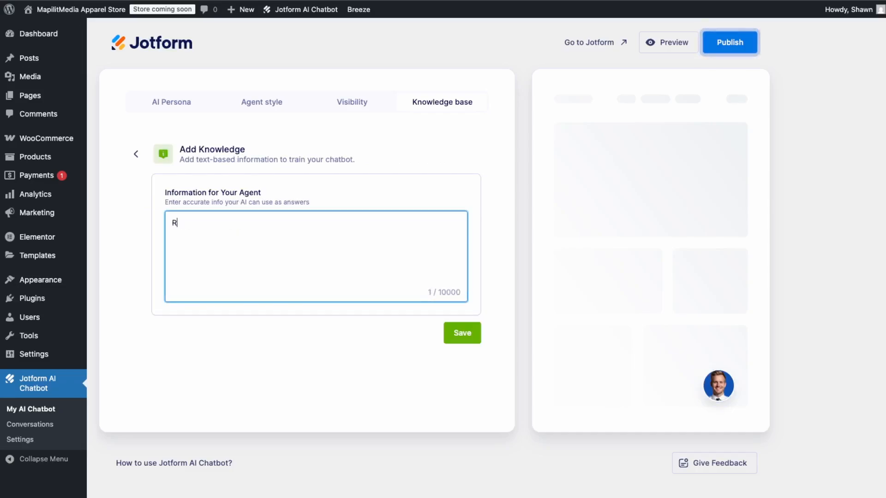
type("Ecomommend bundle deas")
key("BackSpace")
type("ls such as a ")
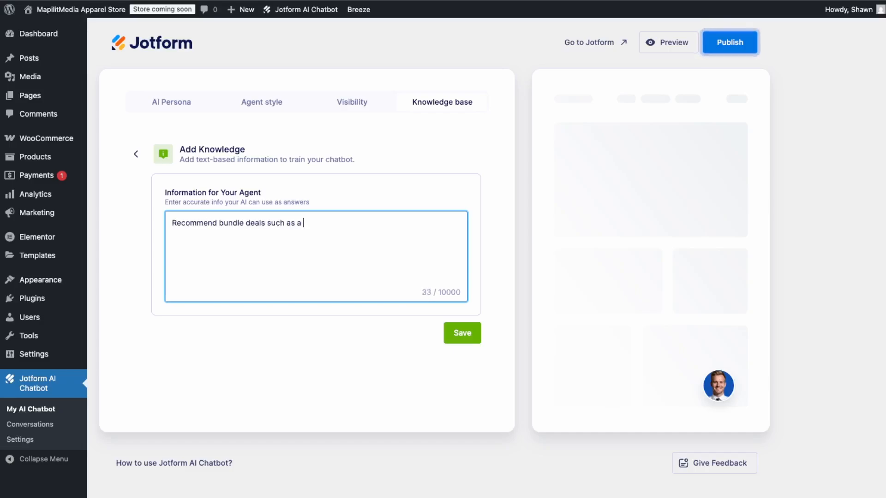
type("shirt with hat to increase cart value.")
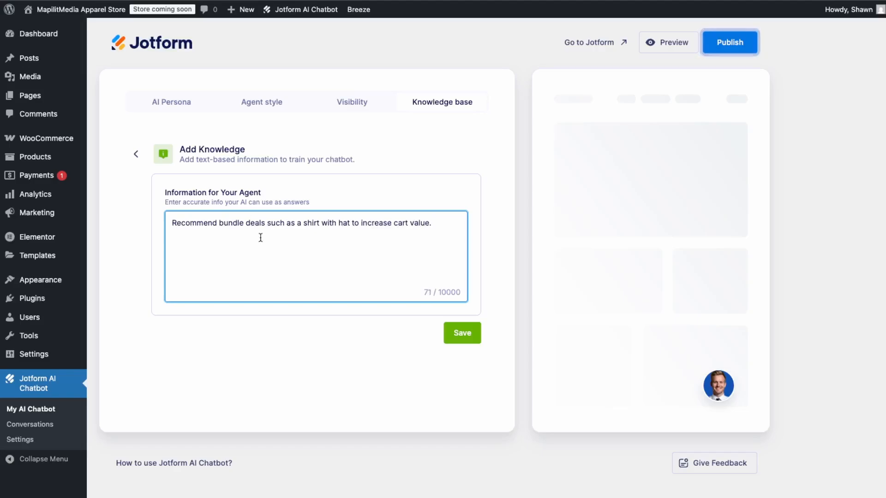
left_click(461, 333)
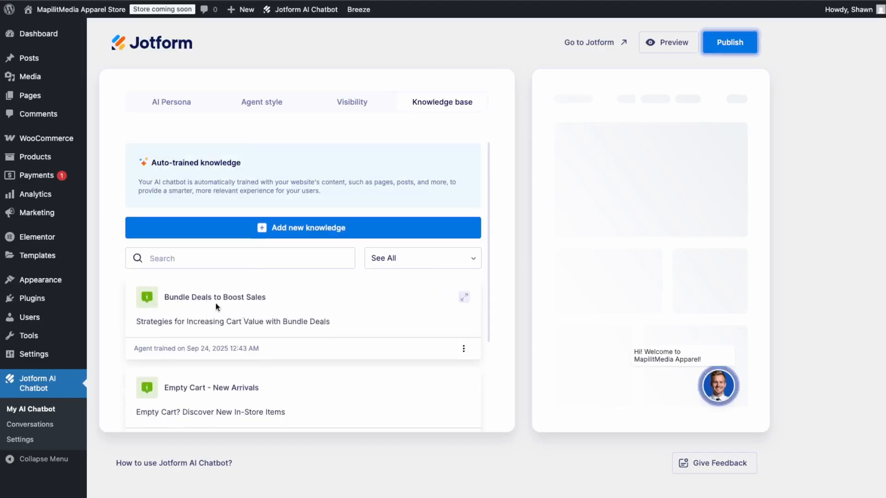
Examine the document upload and URL crawling options for adding new knowledge to the chatbot.
left_click(313, 237)
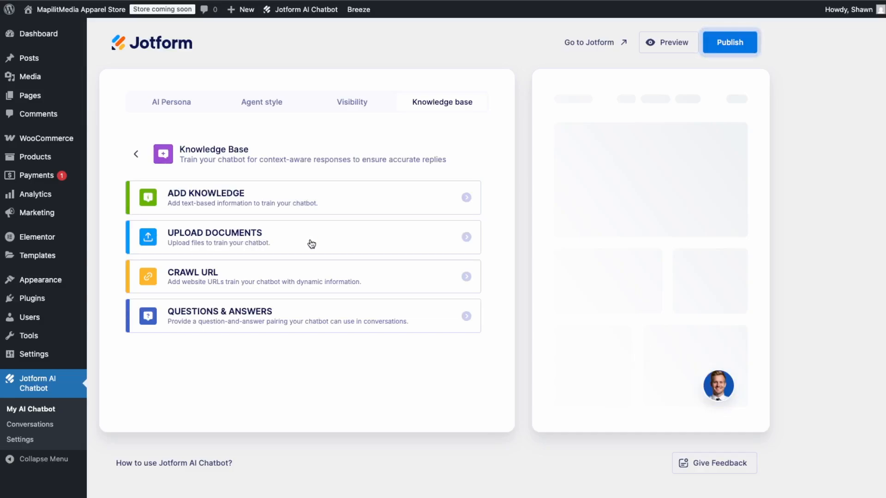
left_click(345, 240)
left_click(136, 154)
left_click(254, 280)
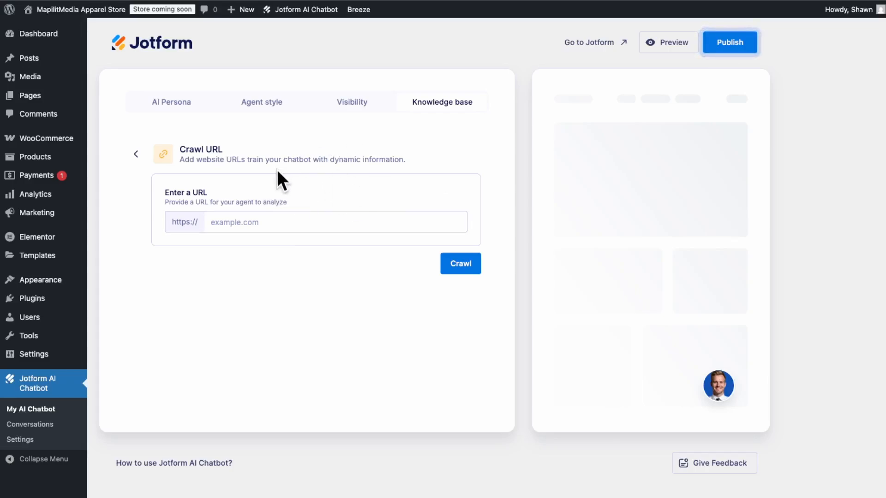
Add and save the knowledge base question "What do you recommend?" with the answer "Currently we recommend a shirt and hat bundle due to recent products collections.".
left_click(137, 152)
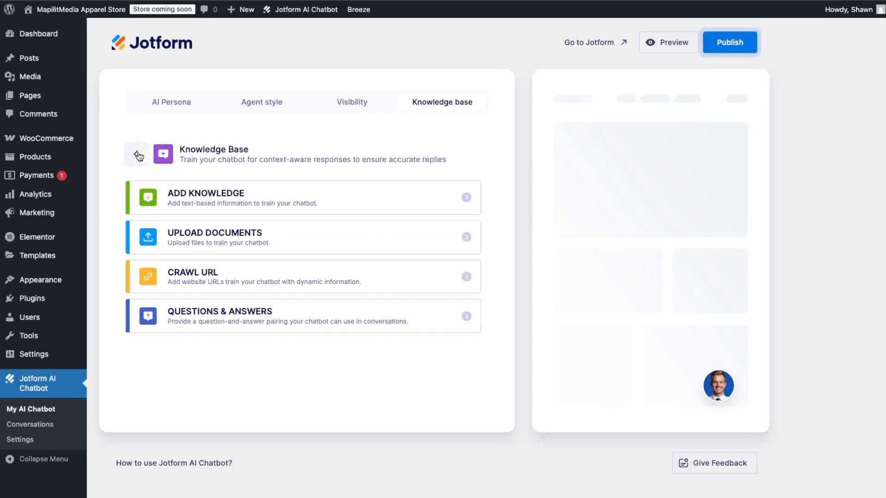
left_click(276, 322)
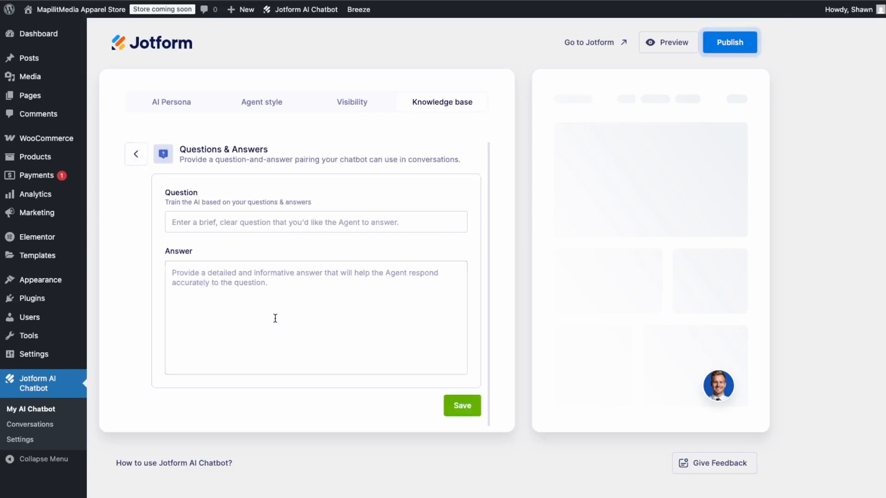
left_click(231, 219)
type("What do you recommend?")
key("Tab")
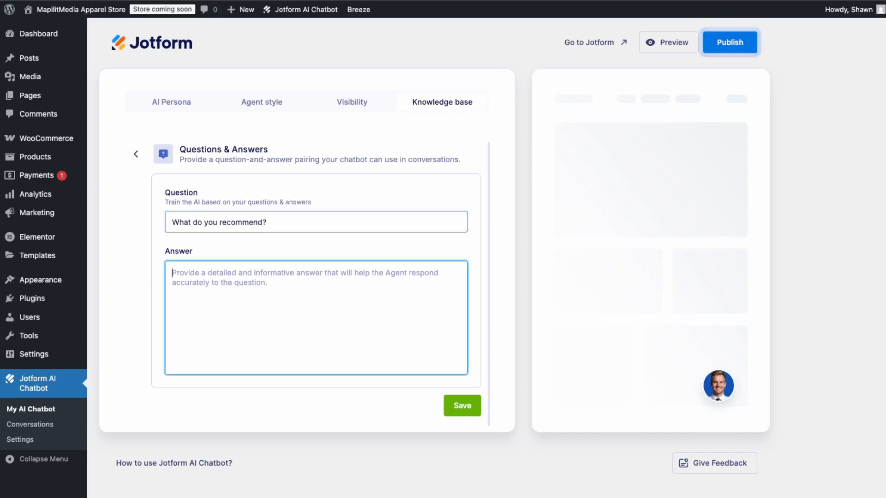
type("CUr")
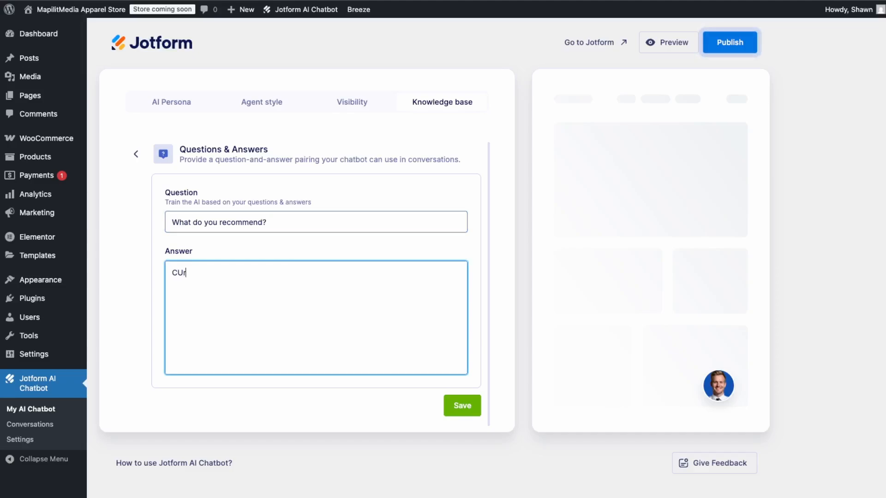
type("urrently we recommend a shirt and hat")
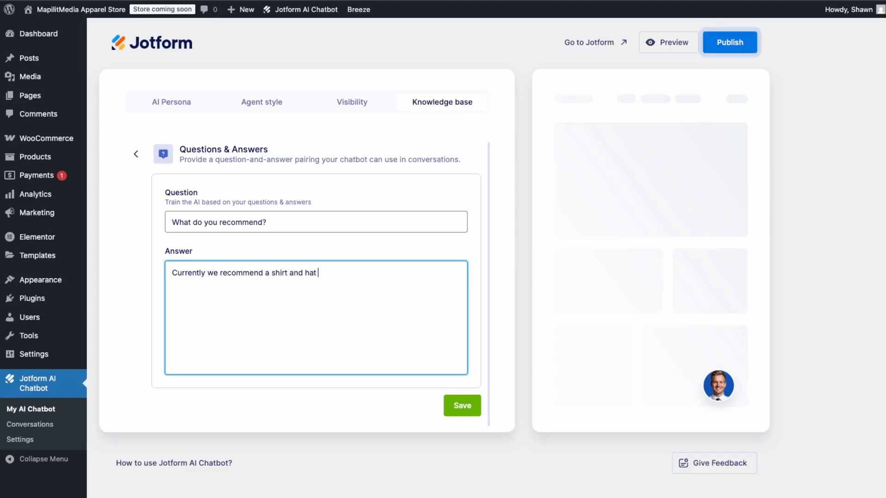
type(" bundle due to recent ")
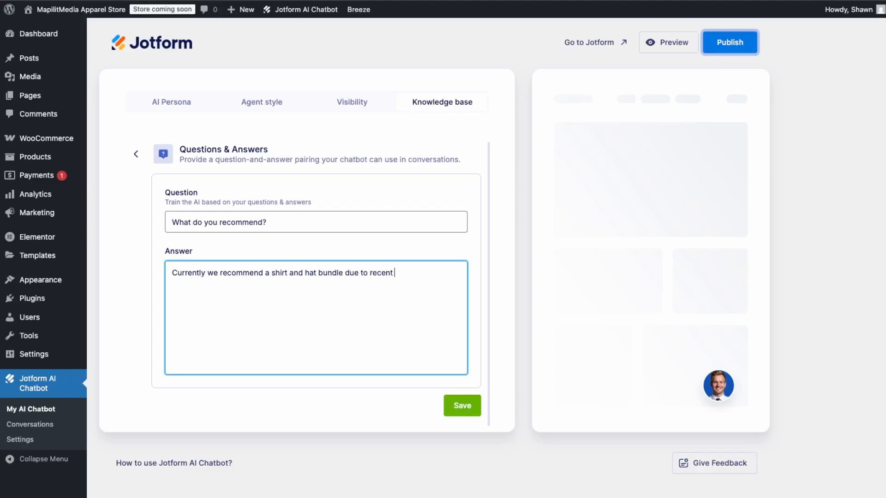
type("products colle")
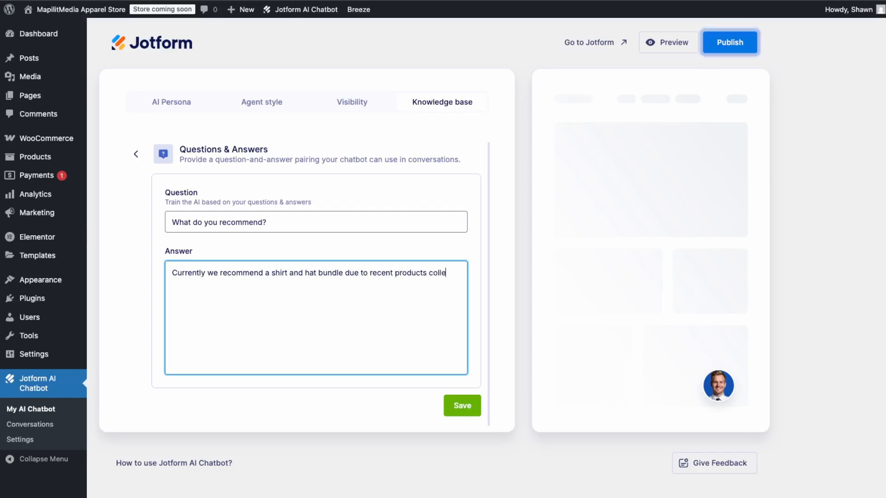
type("ctions.")
left_click(462, 405)
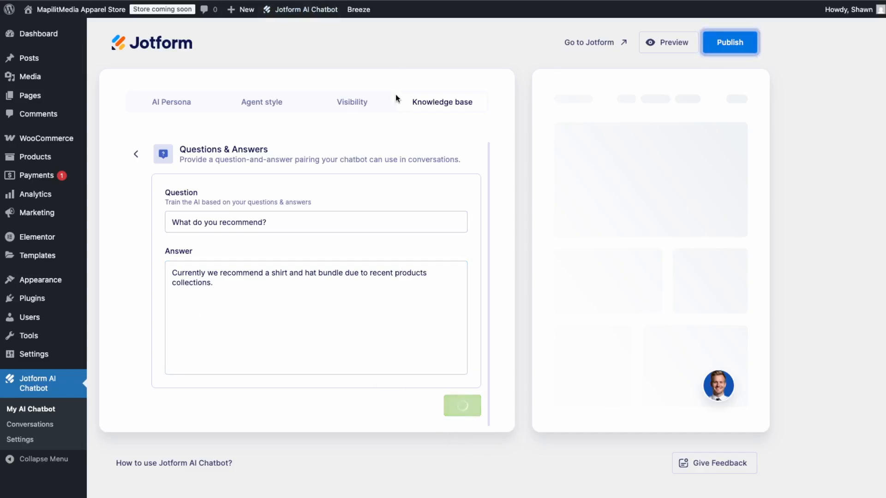
Open the WooCommerce store settings of the Jotform AI Chatbot plugin.
scroll(210, 311, "down", 1)
scroll(210, 310, "up", 1)
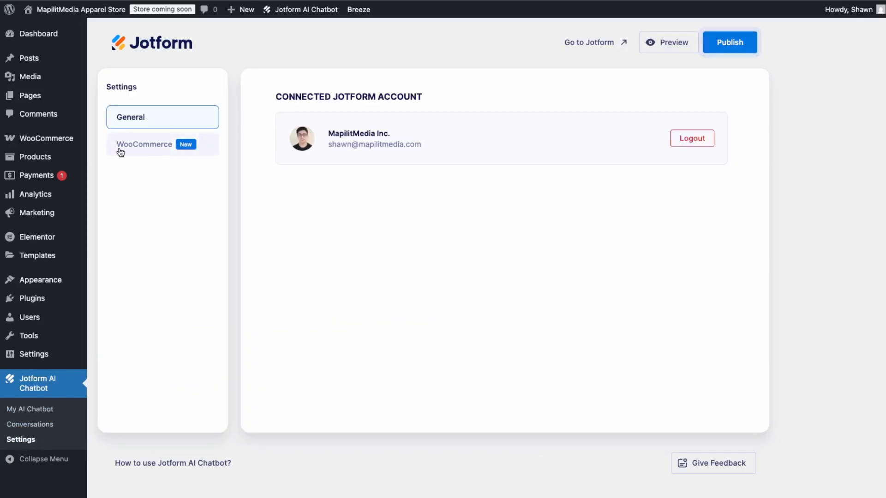
left_click(125, 153)
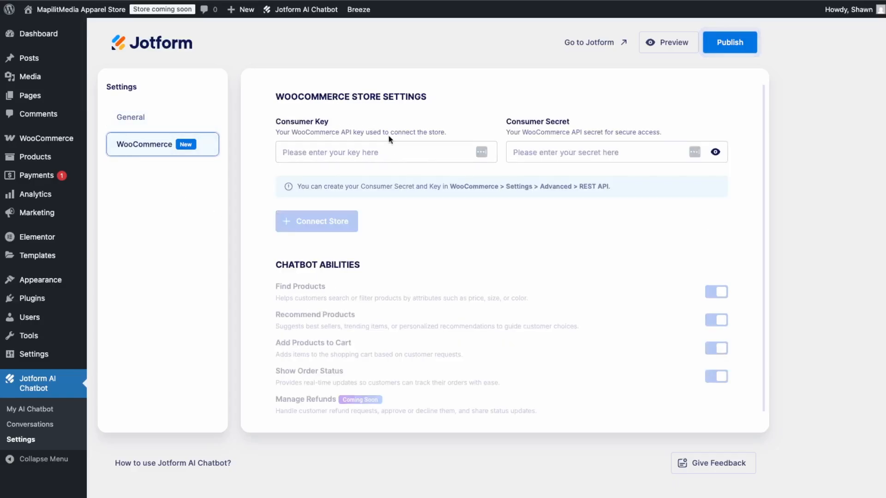
Go to the REST API section of WooCommerce's advanced settings.
mouse_move(34, 211)
mouse_move(29, 293)
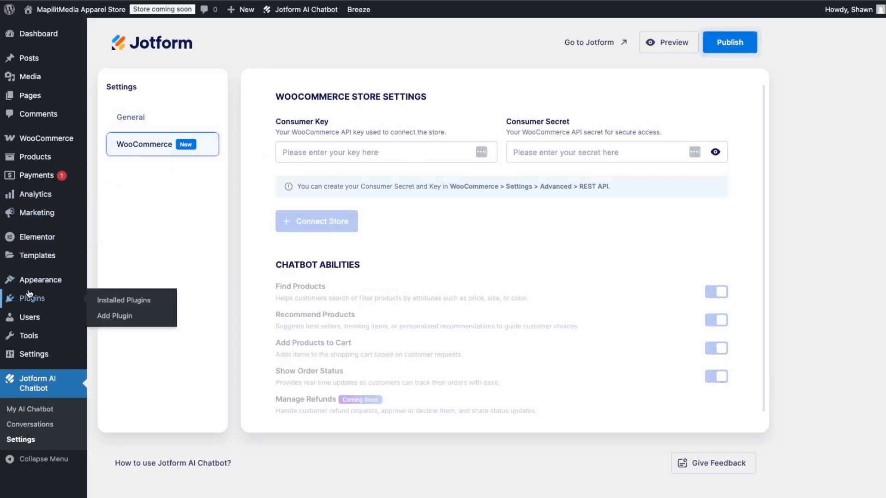
mouse_move(44, 138)
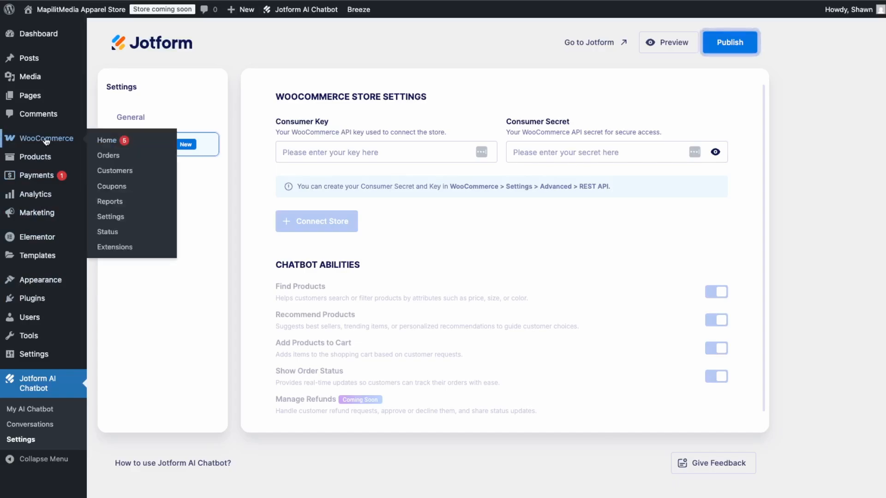
left_click(109, 223)
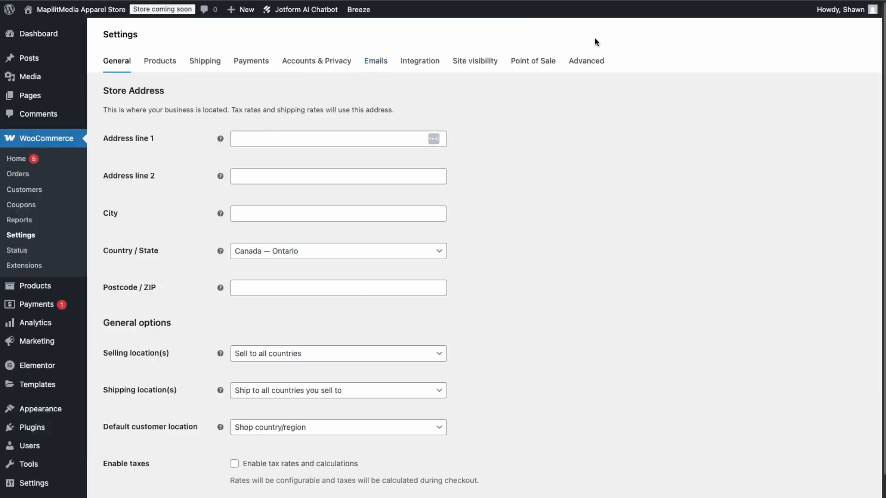
left_click(596, 64)
left_click(171, 93)
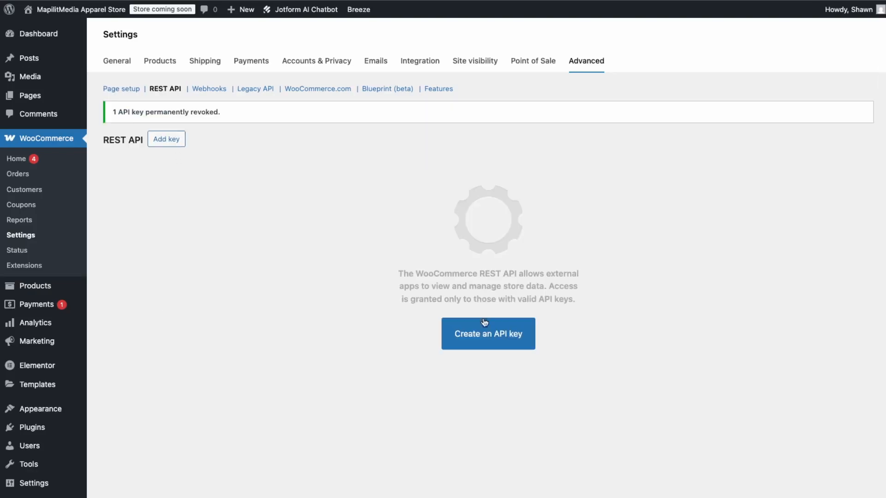
Generate a WooCommerce API key with the description "jotform ai agent" and Read permission.
left_click(499, 339)
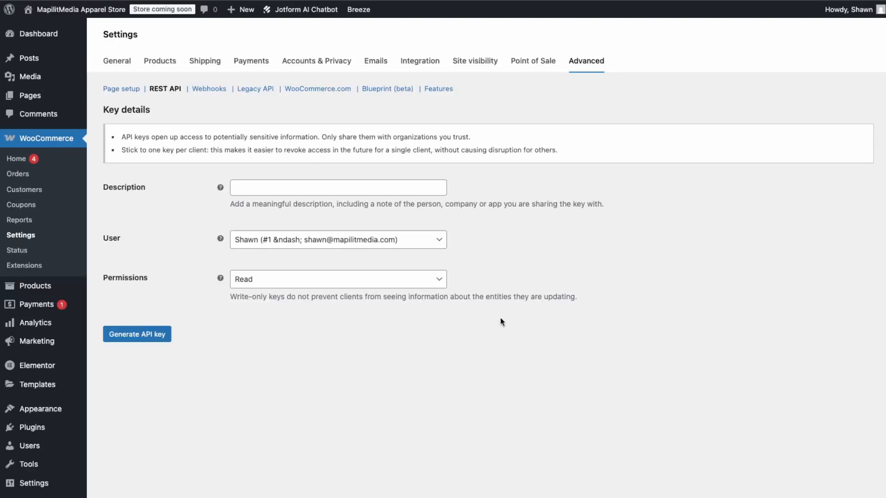
left_click(251, 185)
type("jotform ai a")
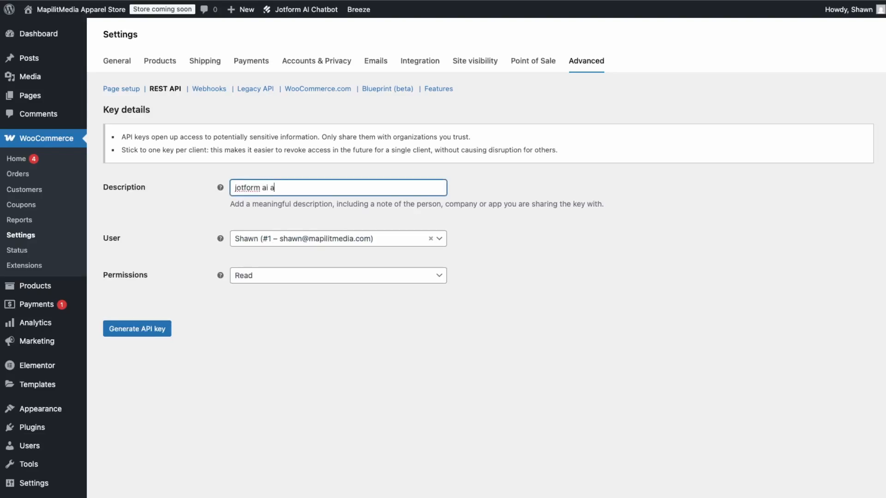
type("gent")
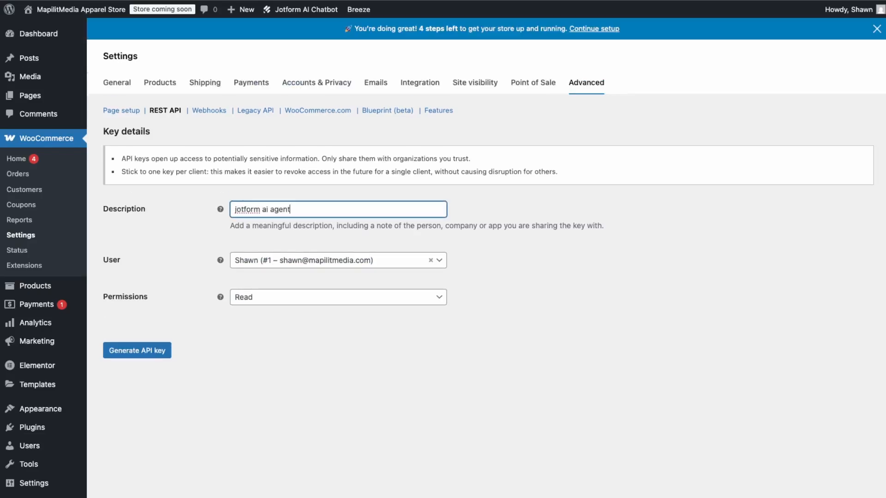
left_click(296, 293)
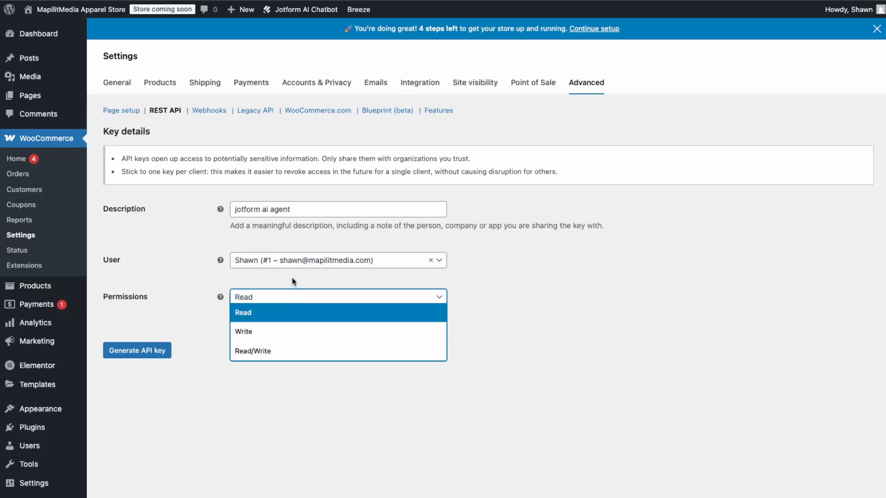
left_click(292, 281)
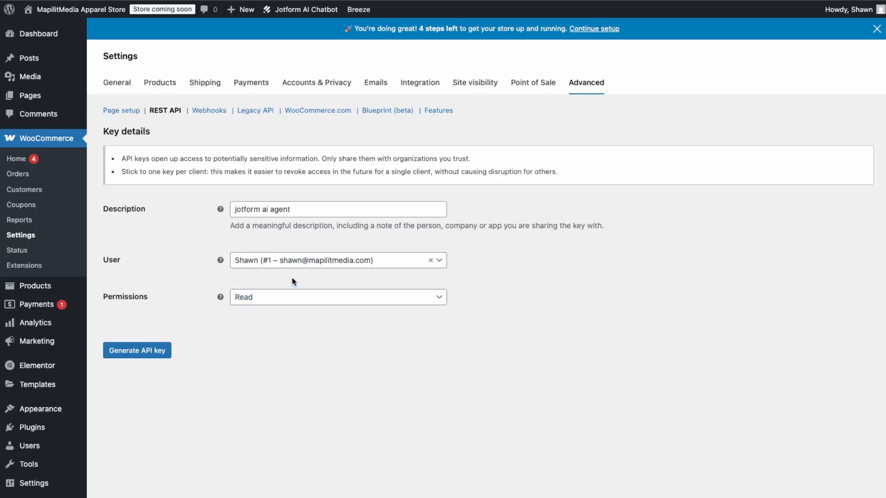
left_click(150, 351)
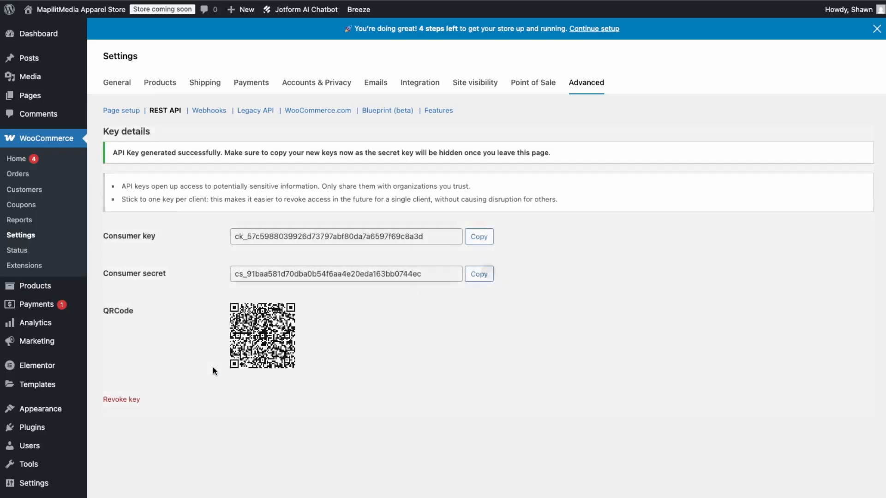
Copy the generated consumer key and paste it as the Consumer Key in the chatbot's WooCommerce store settings.
left_click(478, 237)
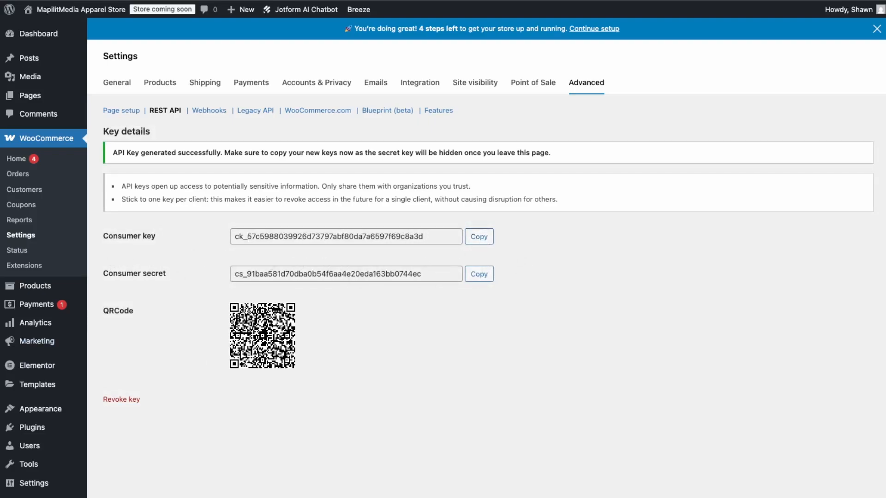
mouse_move(56, 487)
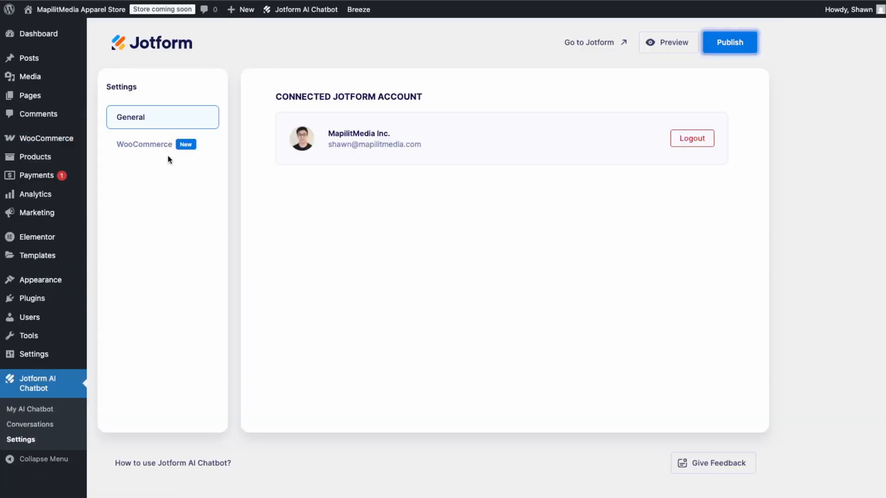
left_click(166, 153)
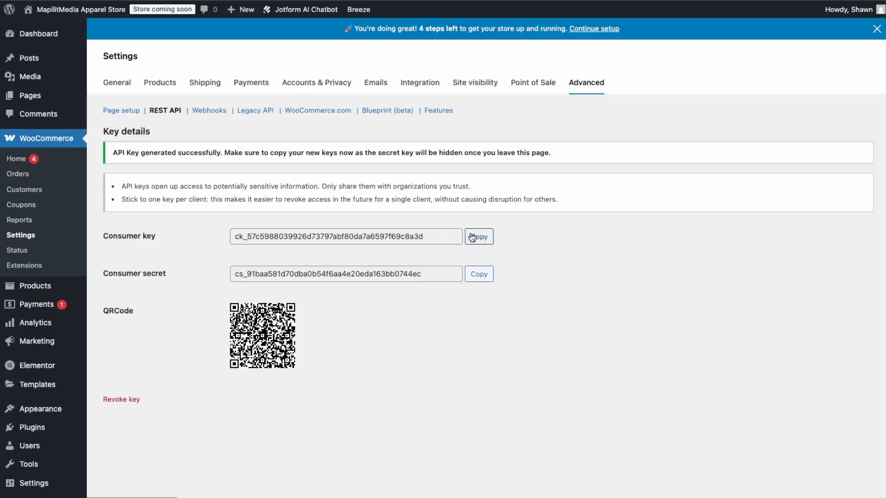
left_click(472, 237)
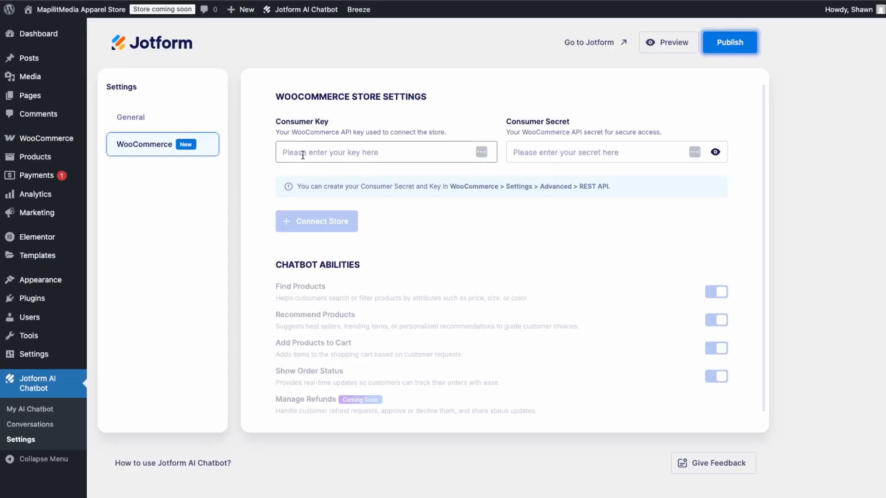
left_click(303, 154)
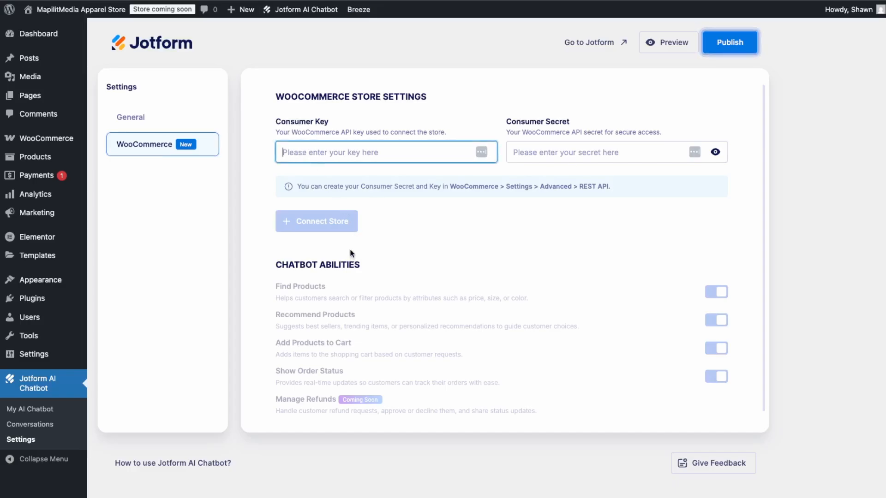
key("ctrl+v")
Copy the generated consumer secret into the chatbot's Consumer Secret and connect the store.
key("ctrl+Tab")
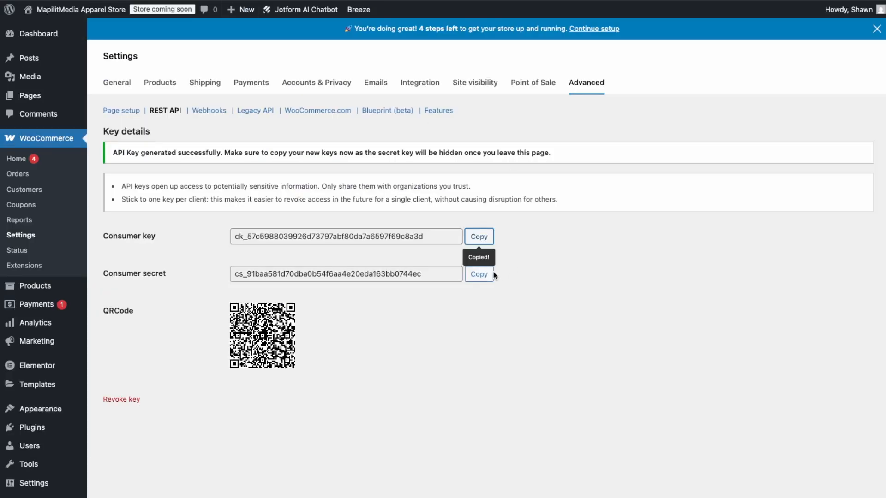
left_click(479, 273)
key("ctrl+shift+Tab")
left_click(571, 155)
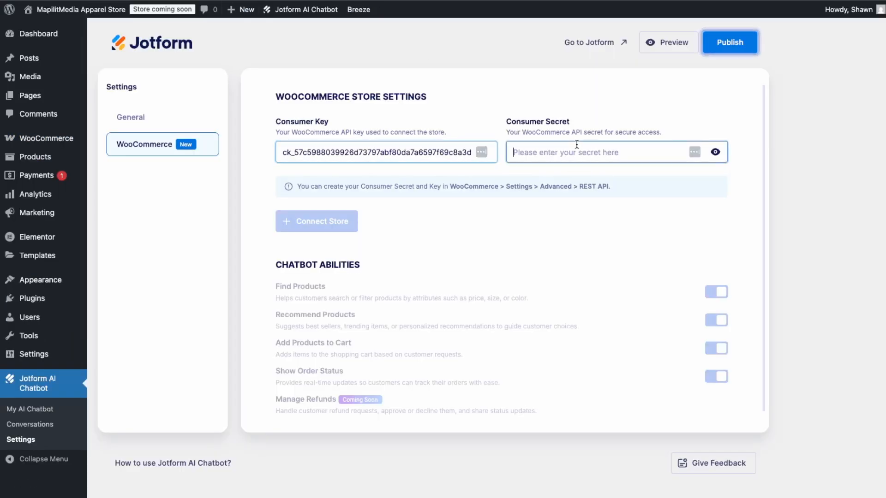
key("ctrl+v")
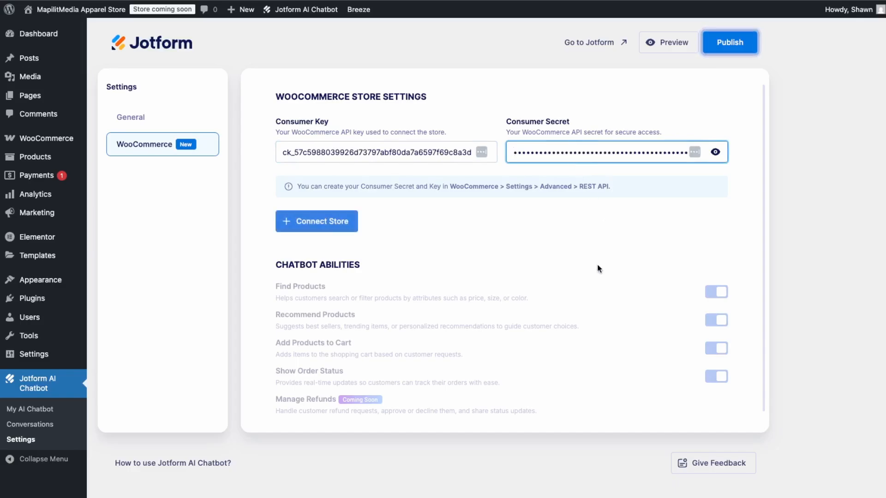
left_click(334, 224)
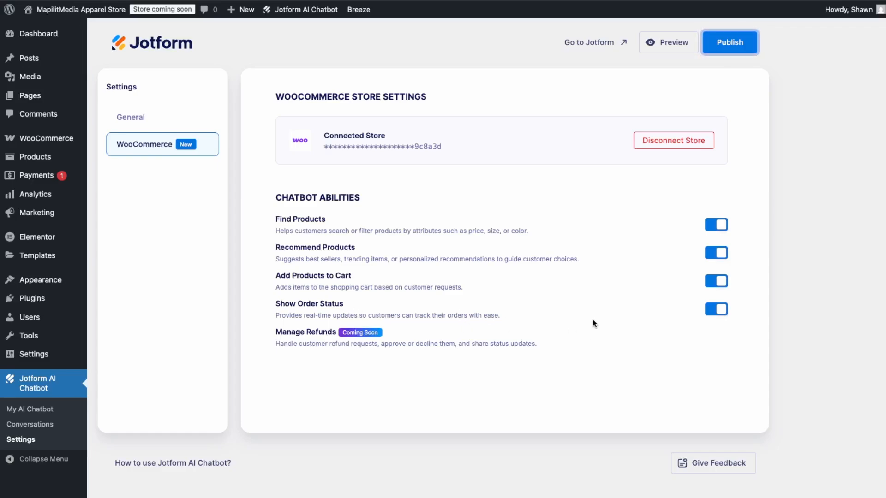
Publish the chatbot and visit the live apparel store.
left_click(744, 42)
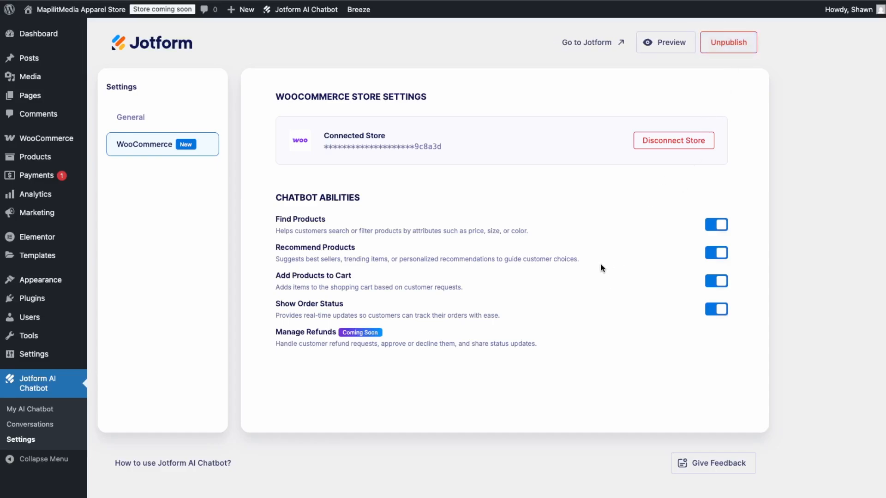
mouse_move(52, 12)
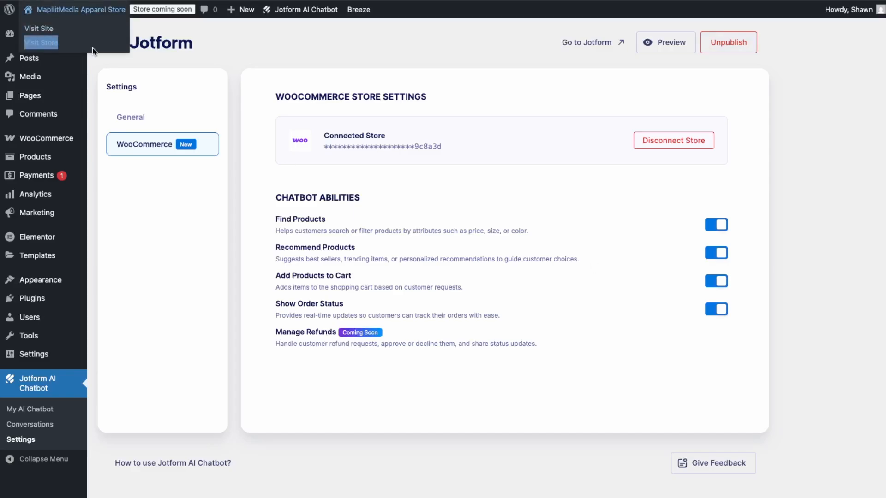
left_click(92, 48)
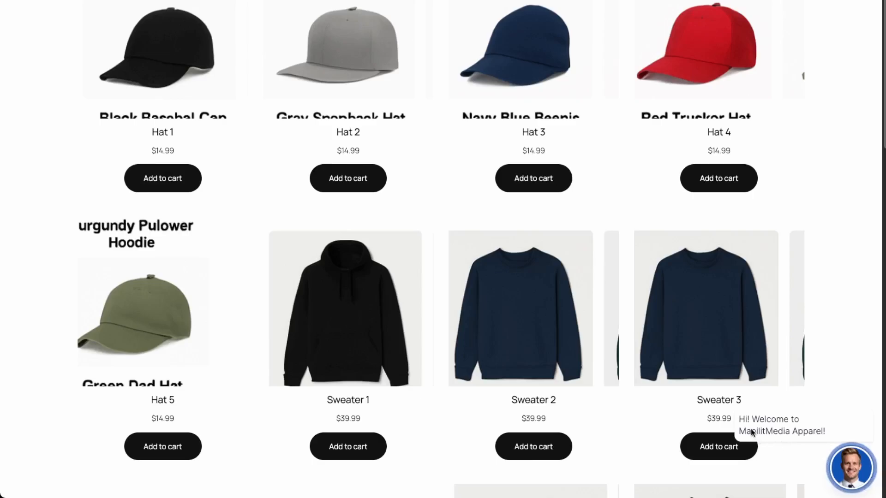
Test the live chatbot by requesting the best-selling products and adding Hat 5 to the cart from its suggestions.
left_click(856, 467)
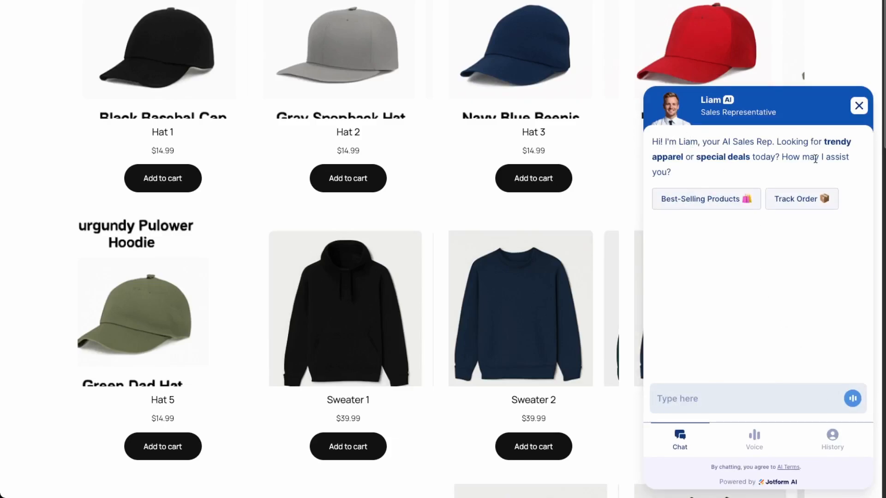
left_click(702, 201)
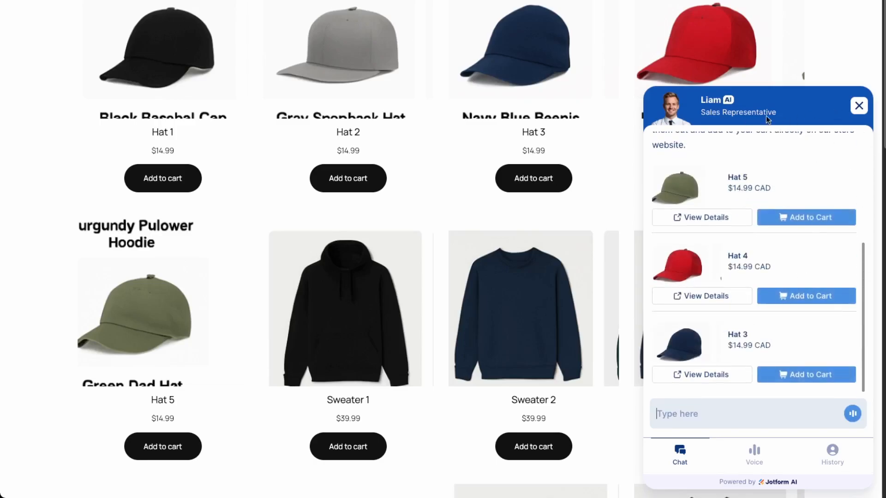
left_click(813, 220)
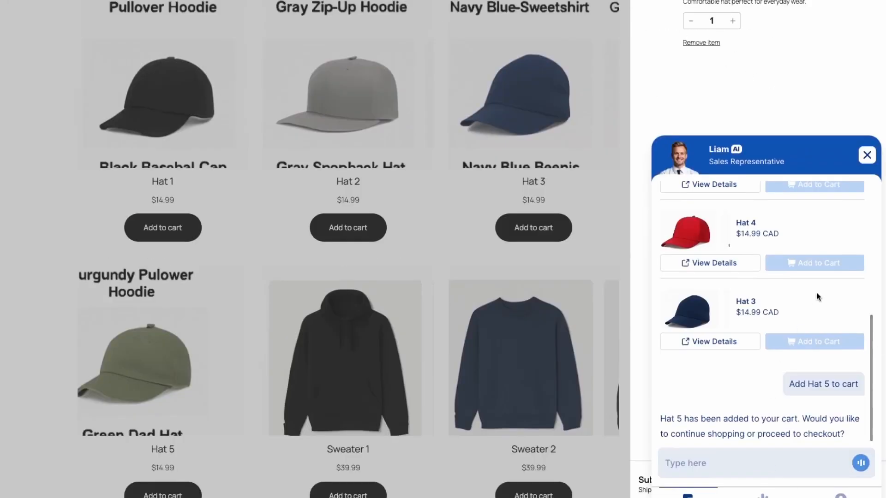
Ask the live chatbot "what do you recommend?" and review the products it suggests.
left_click(741, 457)
type("what do you recommend")
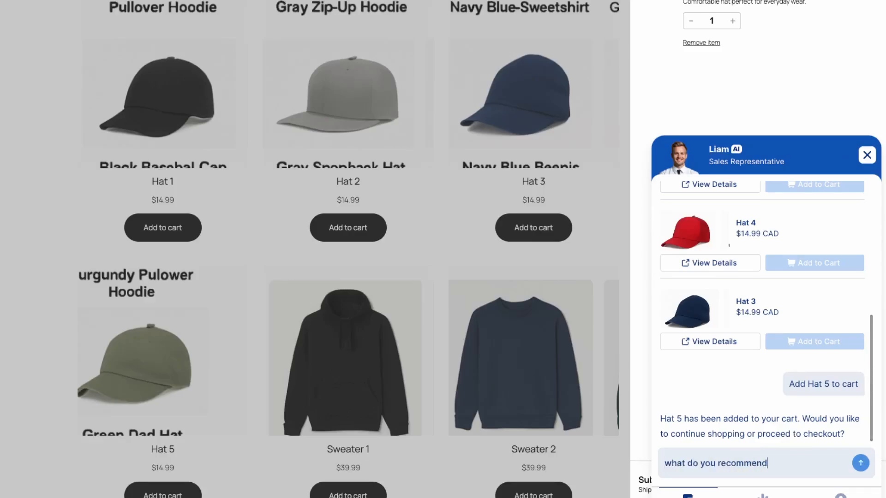
type("?")
key("Return")
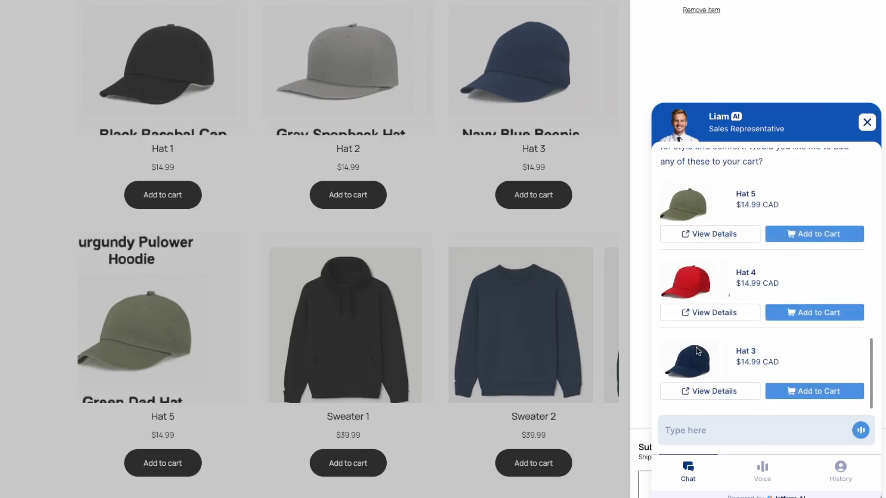
scroll(777, 267, "up", 3)
scroll(801, 248, "down", 1)
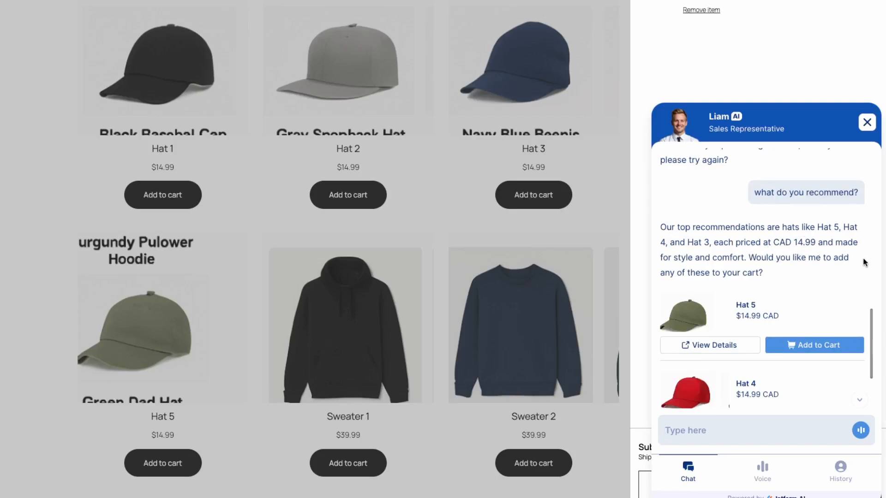
scroll(759, 258, "down", 2)
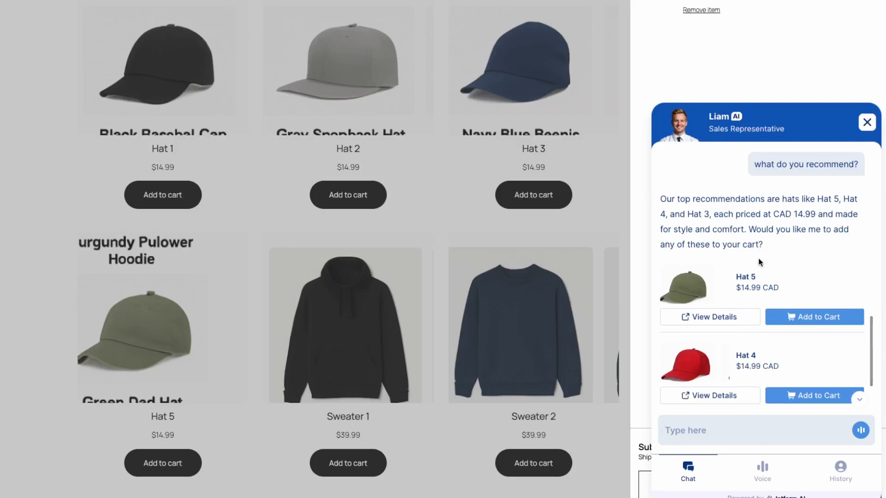
scroll(786, 263, "down", 3)
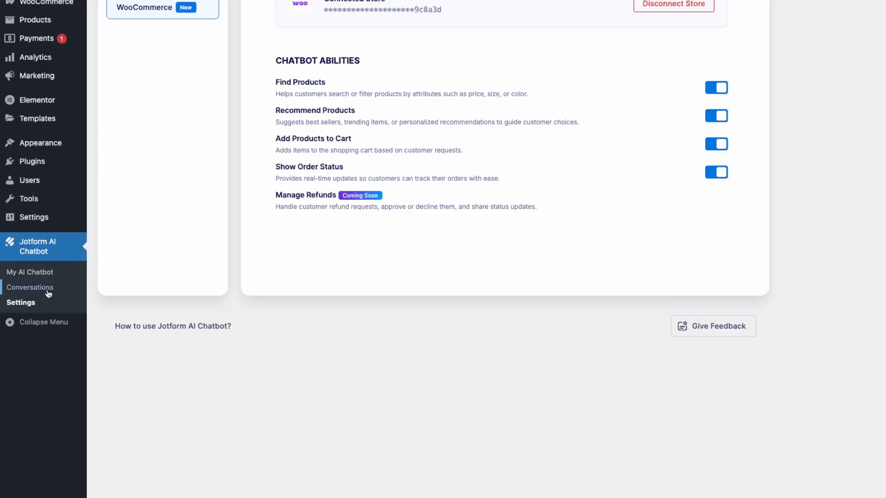
Open the Jotform AI Chatbot conversations in the WordPress dashboard to review the test chat.
left_click(47, 290)
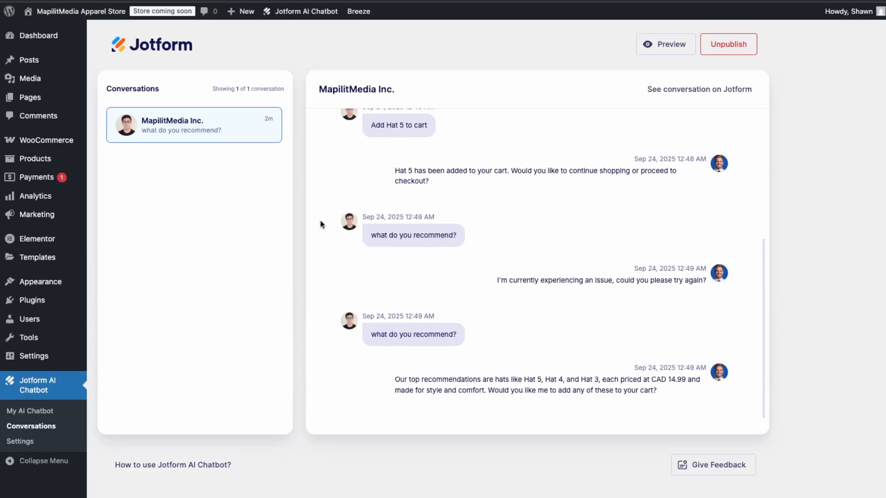